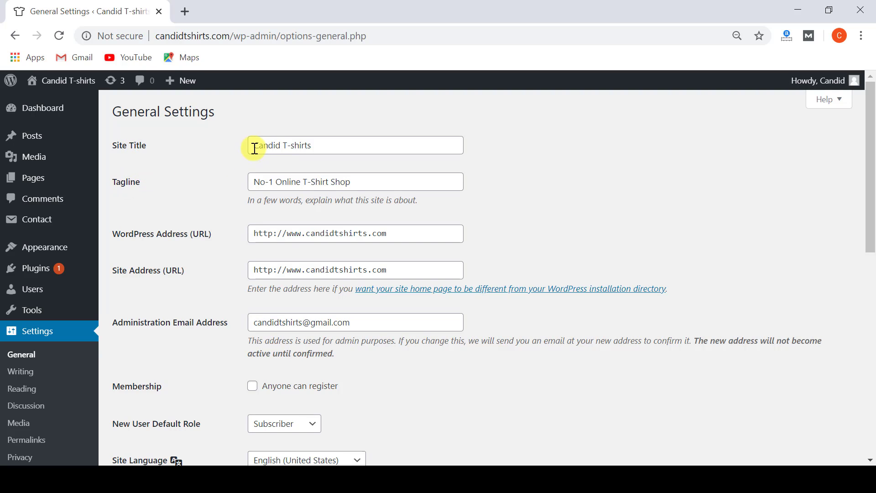
# - Review the Site Title and Tagline values in the General Settings
pyautogui.moveTo(315, 149); pyautogui.dragTo(210, 156)
pyautogui.click(209, 158)
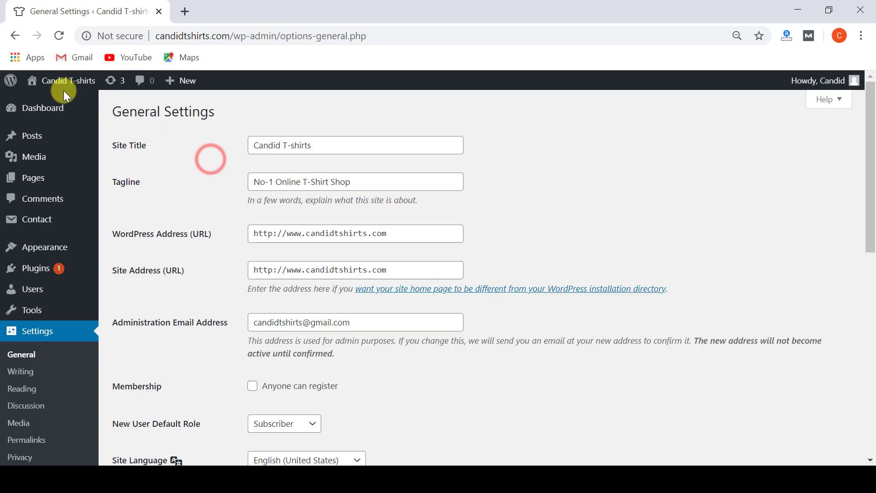
pyautogui.moveTo(325, 146); pyautogui.dragTo(245, 146)
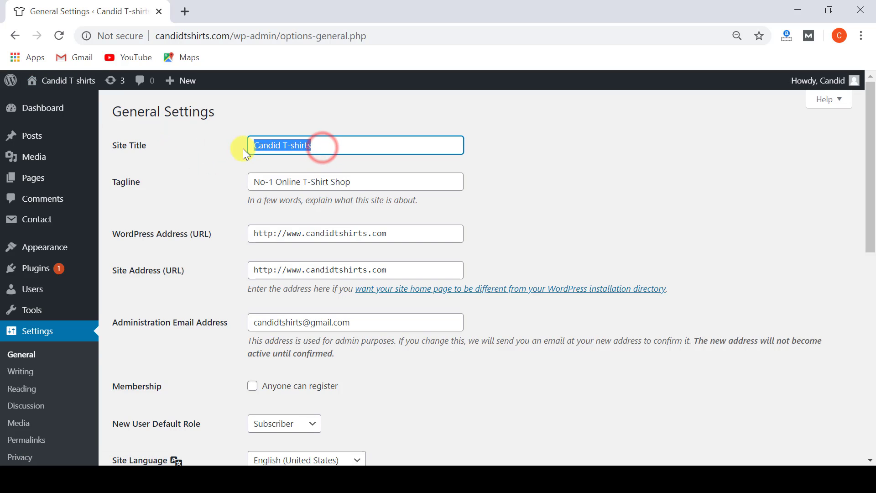
pyautogui.moveTo(362, 184); pyautogui.dragTo(255, 185)
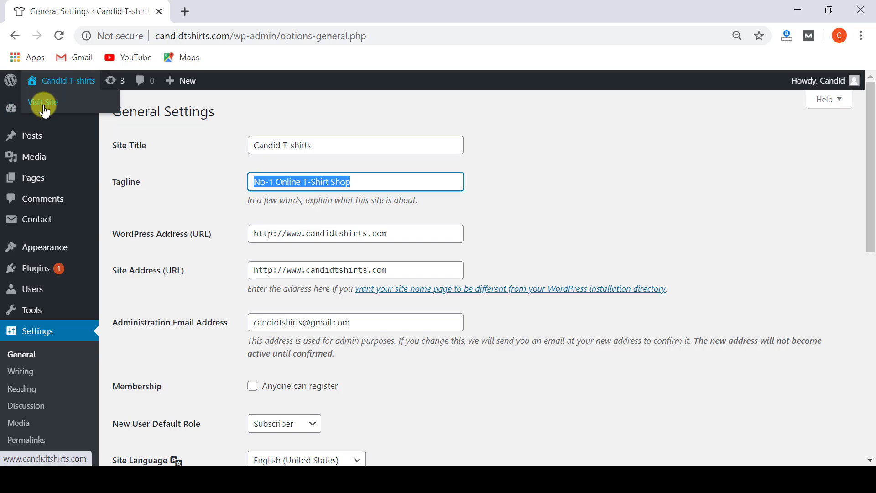
# - Open the live site in a new tab to check its title and tagline, and return to General Settings
pyautogui.rightClick(43, 103)
pyautogui.click(62, 124)
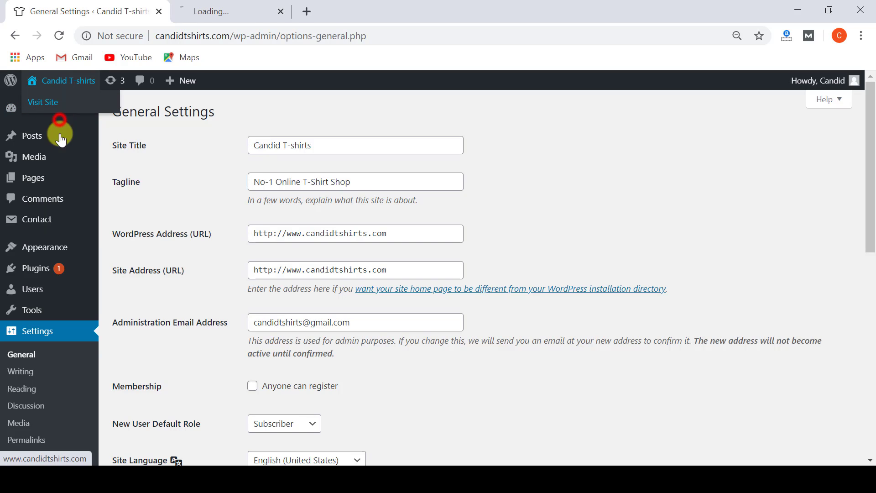
pyautogui.click(230, 14)
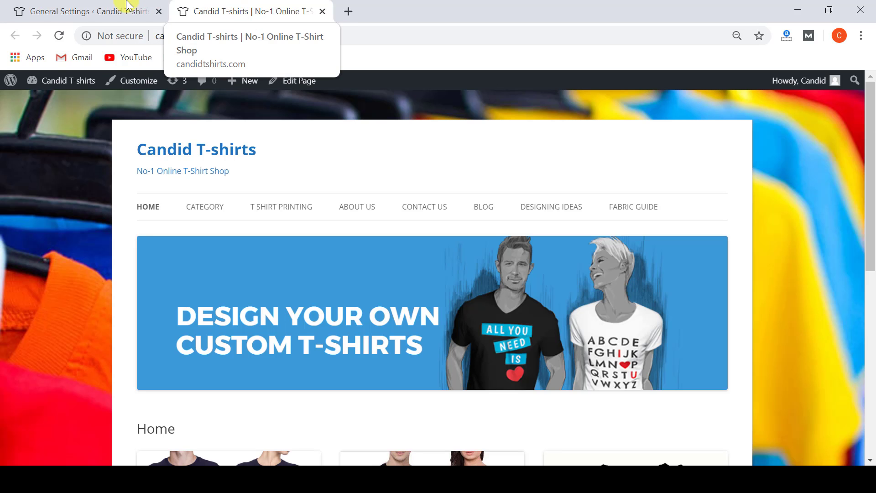
pyautogui.click(119, 2)
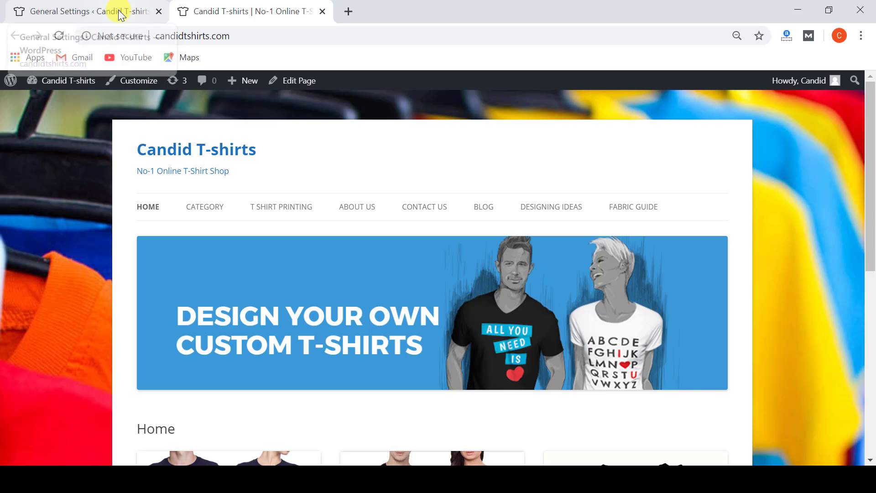
pyautogui.click(117, 11)
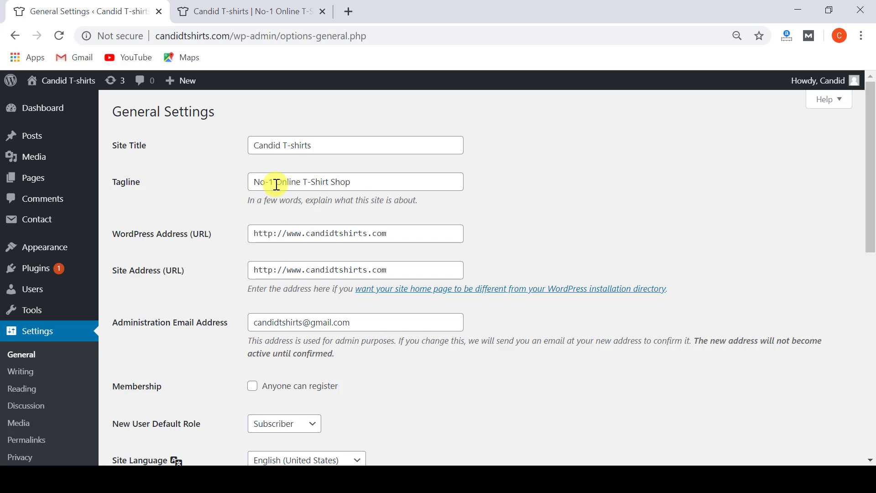
# - Examine the WordPress Address (URL) and compare it with the domain and wp-admin parts of the browser's page address
pyautogui.scroll(-1, 139, 204)
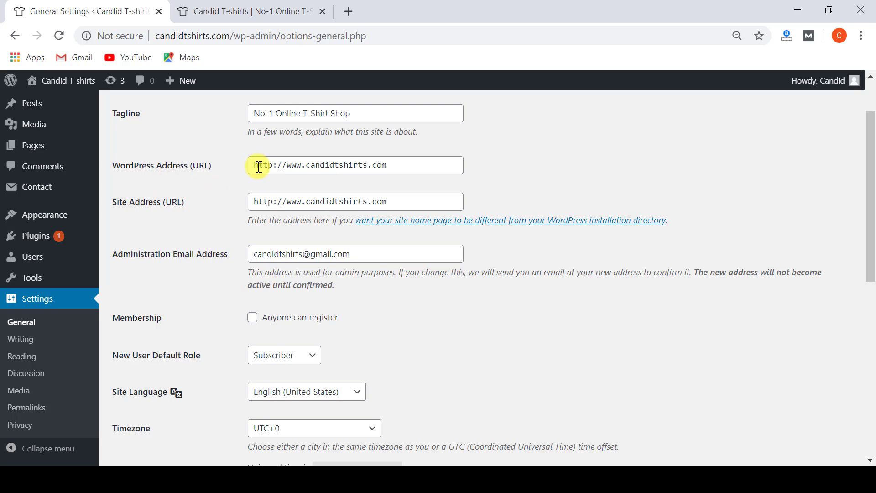
pyautogui.moveTo(402, 166); pyautogui.dragTo(251, 163)
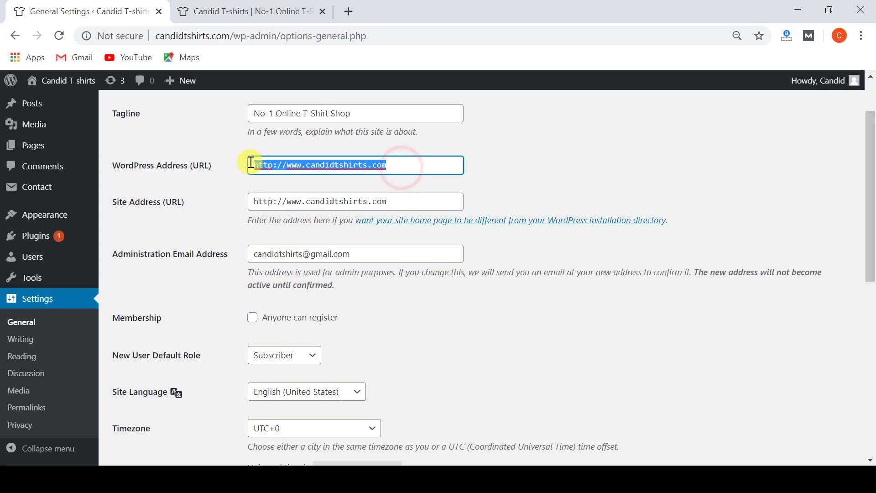
pyautogui.click(297, 167)
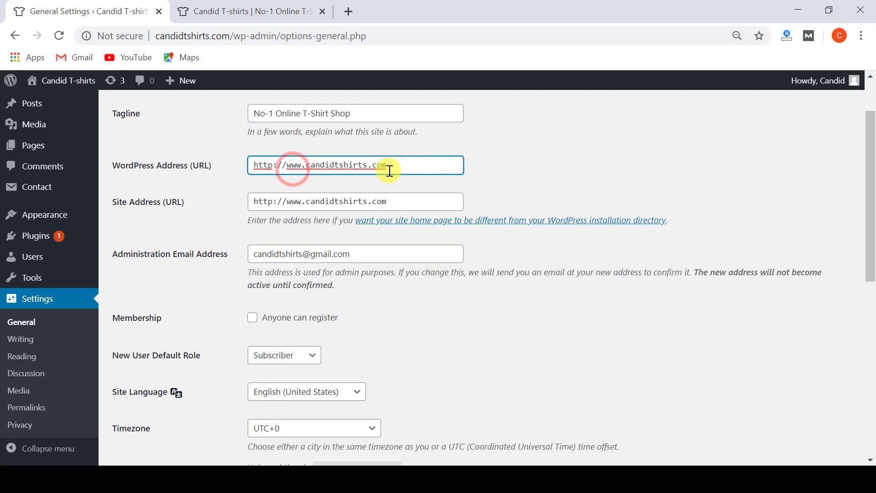
pyautogui.moveTo(403, 166); pyautogui.dragTo(249, 165)
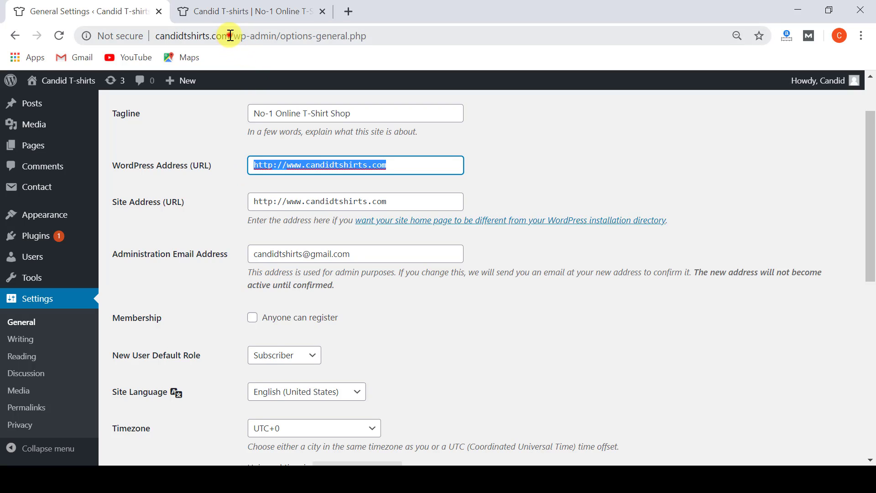
pyautogui.moveTo(231, 36); pyautogui.dragTo(109, 34)
pyautogui.moveTo(257, 36); pyautogui.dragTo(300, 36)
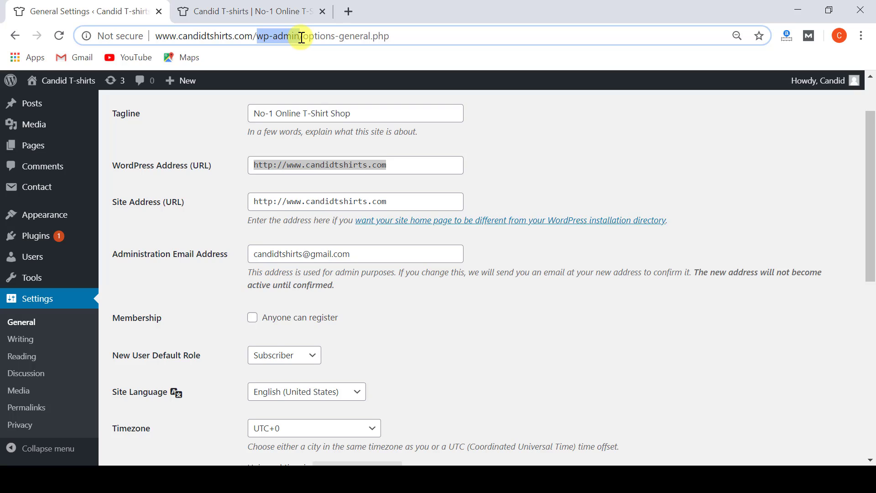
pyautogui.click(301, 36)
# - Append /abc to the WordPress Address (URL) as an example folder and remove abc again, keeping the trailing slash
pyautogui.click(394, 165)
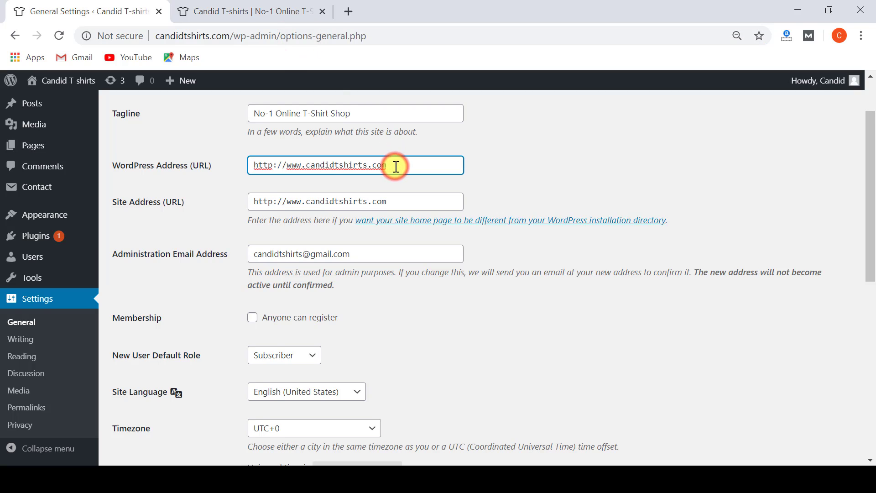
pyautogui.write('/abc')
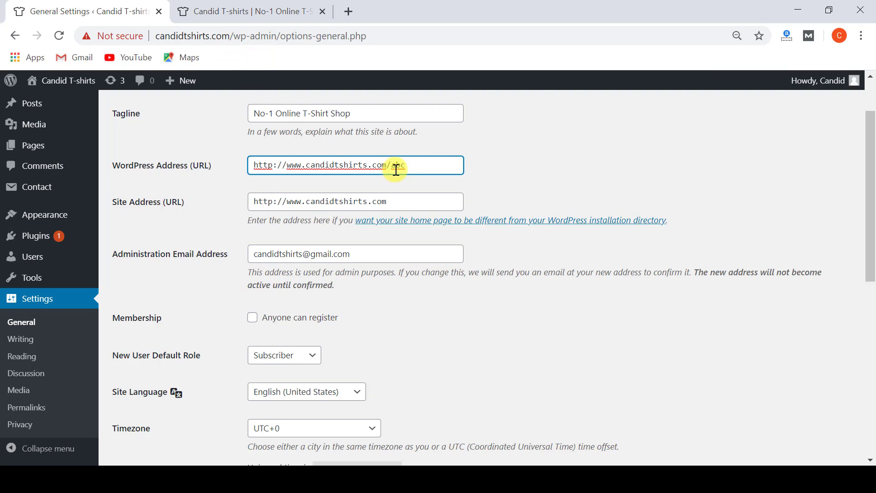
pyautogui.moveTo(393, 166); pyautogui.dragTo(415, 166)
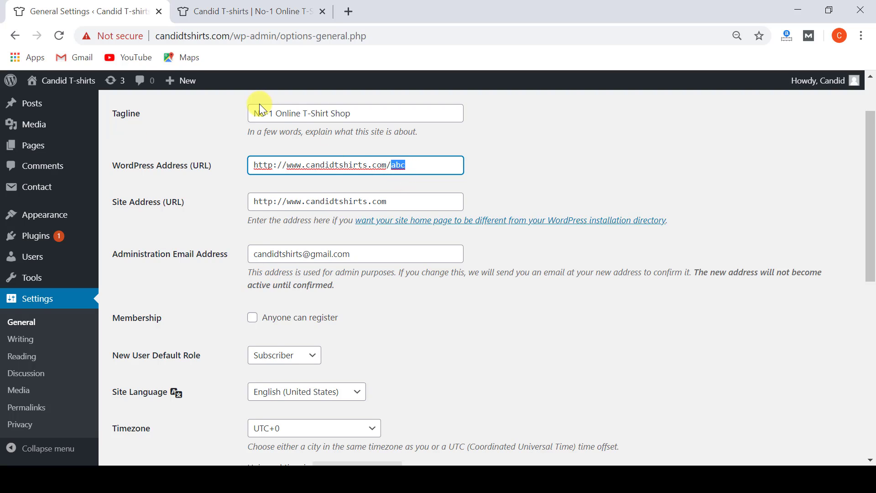
pyautogui.press('BackSpace')
pyautogui.click(219, 136)
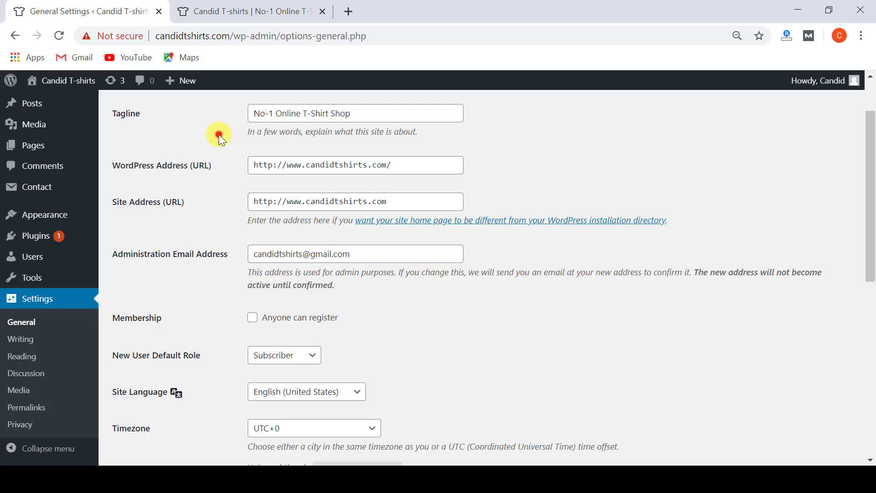
pyautogui.scroll(-1, 182, 264)
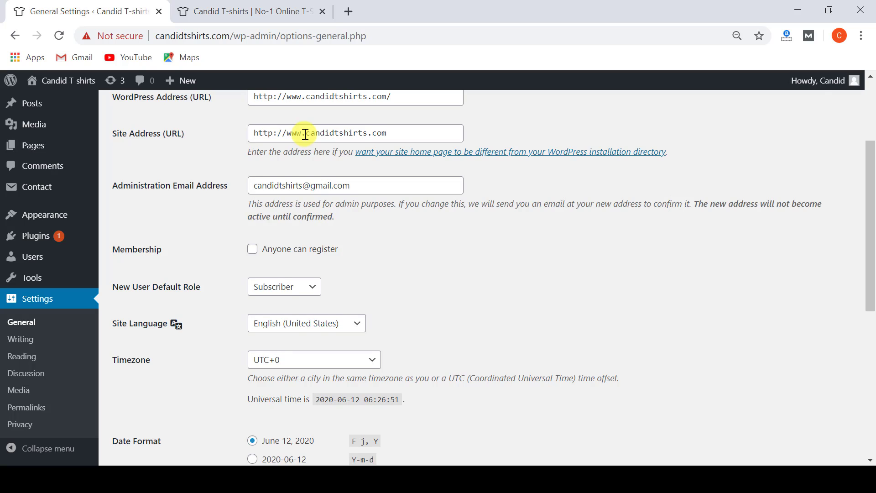
pyautogui.moveTo(305, 134); pyautogui.dragTo(289, 136)
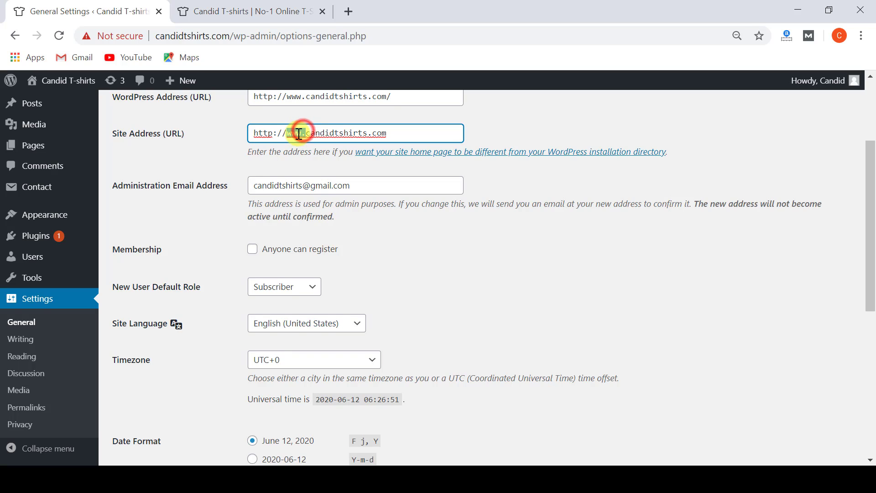
pyautogui.click(298, 133)
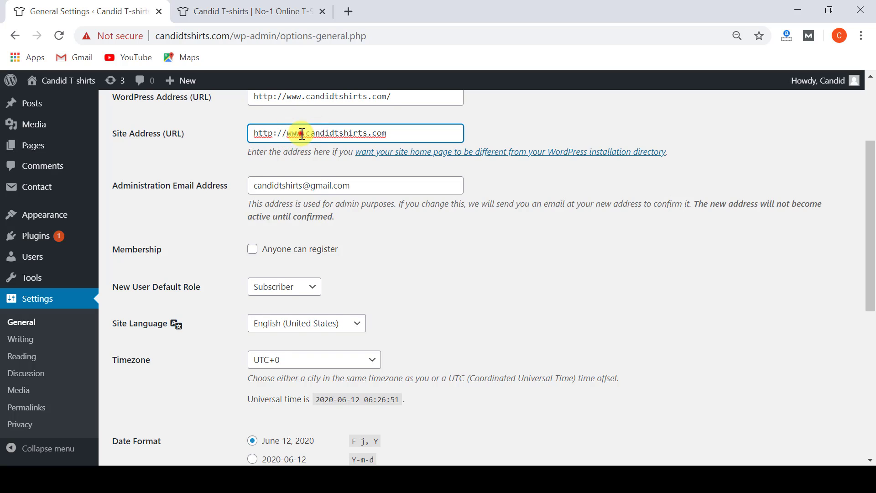
pyautogui.moveTo(300, 133); pyautogui.dragTo(287, 136)
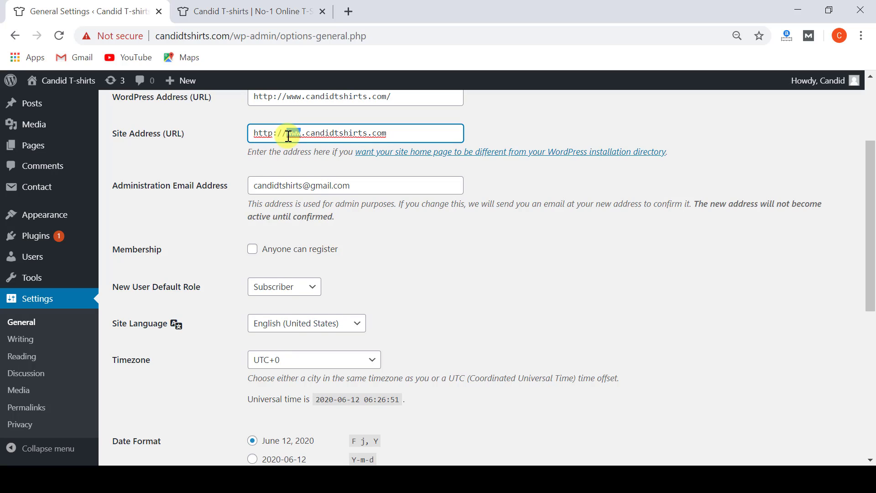
pyautogui.moveTo(289, 135)
pyautogui.mouseDown()
pyautogui.moveTo(307, 134)
pyautogui.moveTo(290, 138)
pyautogui.mouseUp()
pyautogui.click(237, 11)
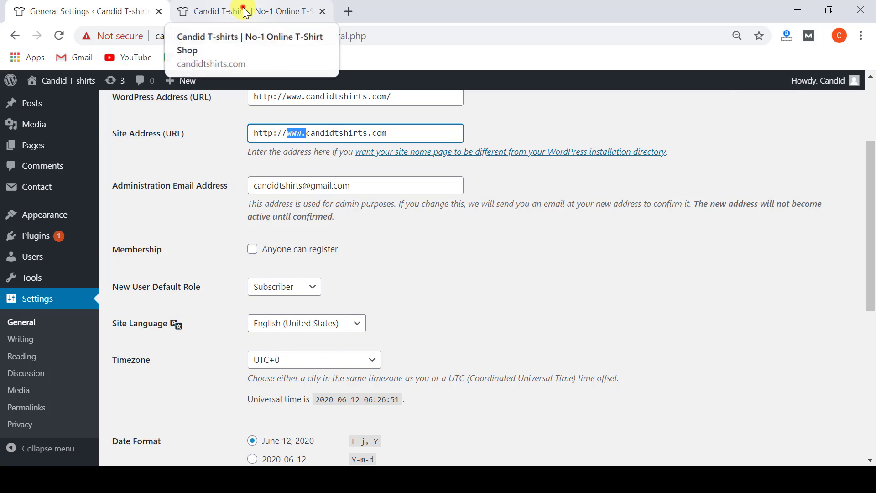
pyautogui.click(241, 10)
pyautogui.click(251, 43)
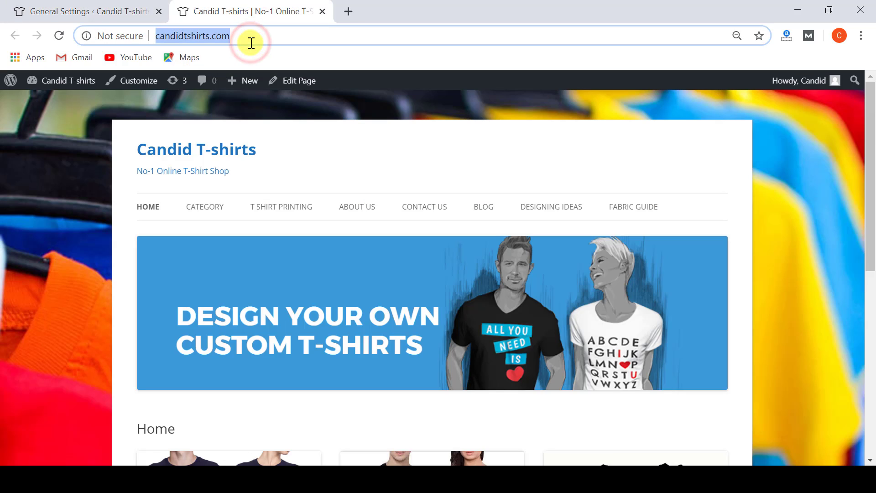
pyautogui.click(251, 42)
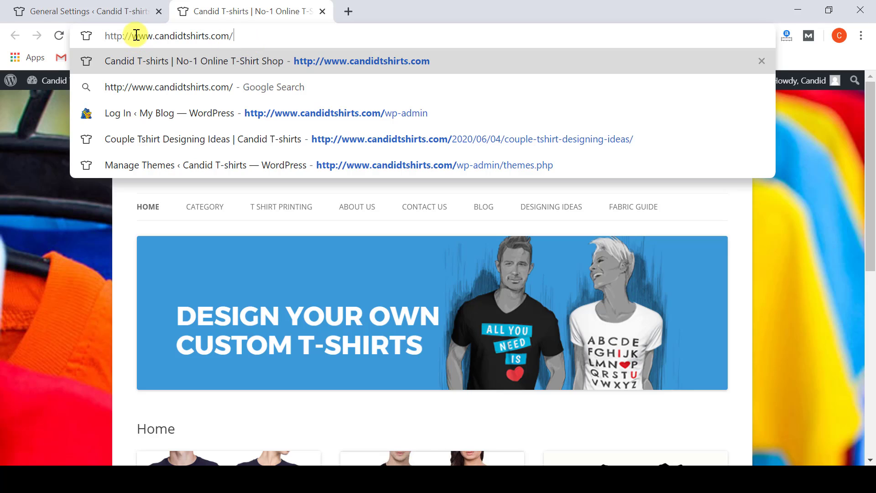
pyautogui.moveTo(134, 35); pyautogui.dragTo(153, 34)
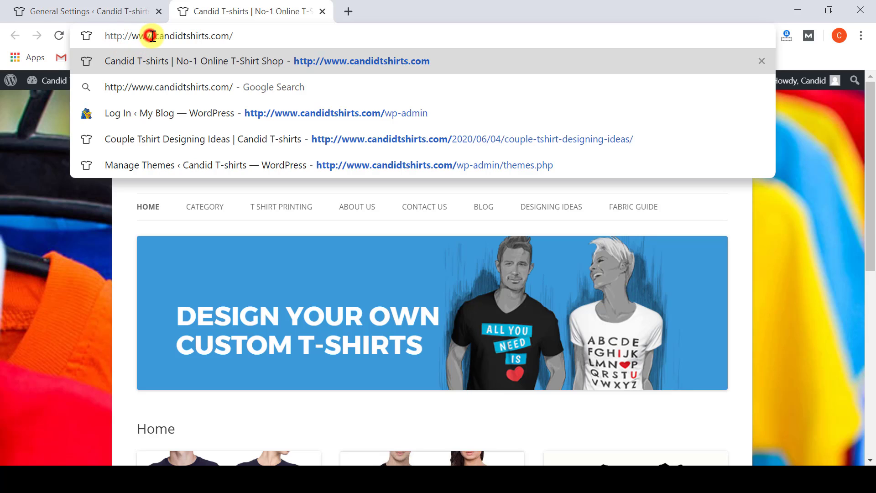
pyautogui.moveTo(153, 36); pyautogui.dragTo(135, 37)
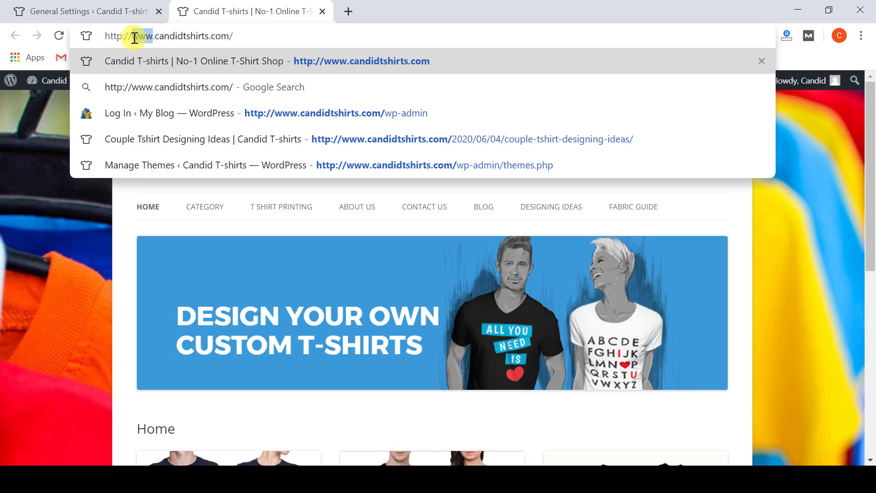
pyautogui.click(134, 36)
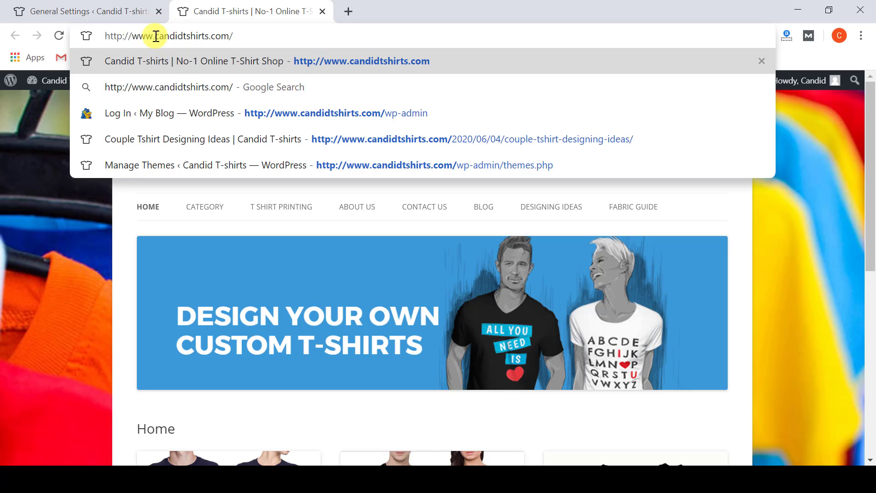
pyautogui.click(127, 12)
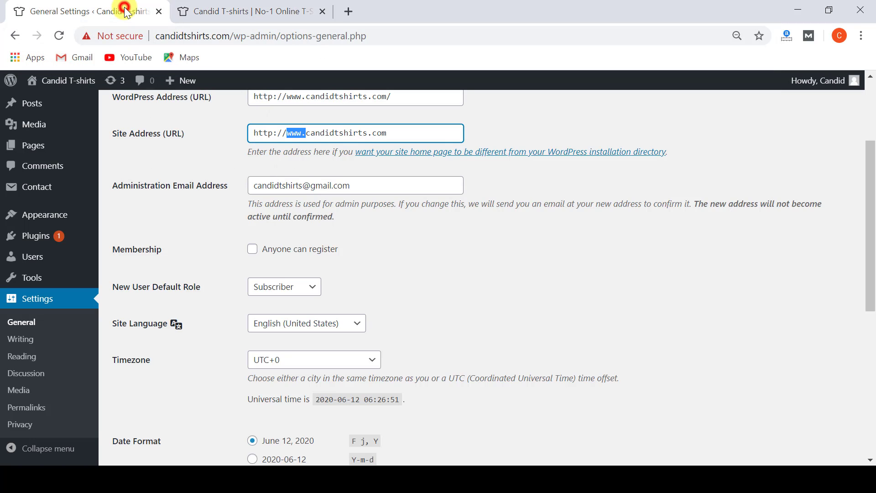
pyautogui.click(456, 246)
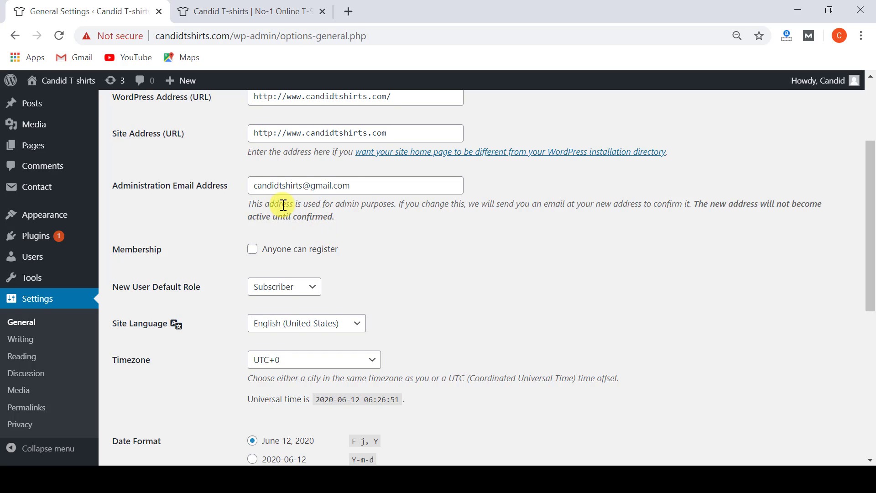
# - Review the Administration Email Address value and the note about confirming a new address
pyautogui.click(361, 189)
pyautogui.moveTo(321, 194); pyautogui.dragTo(250, 186)
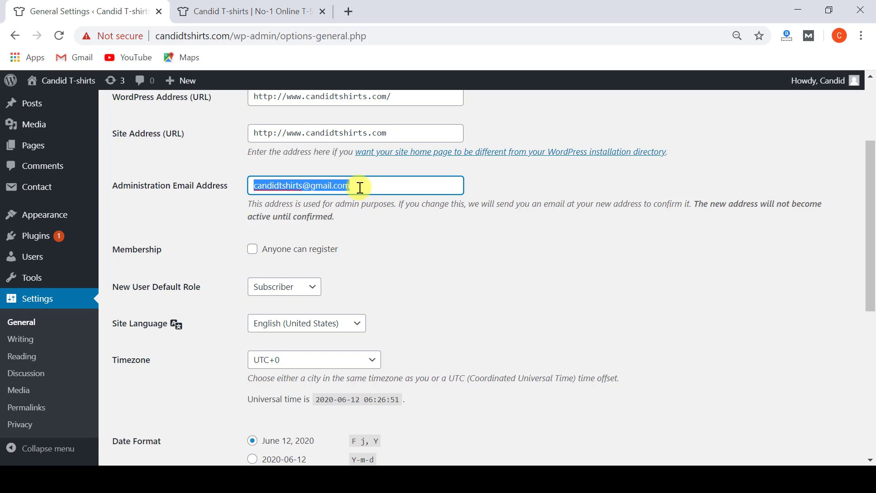
pyautogui.moveTo(360, 188); pyautogui.dragTo(240, 188)
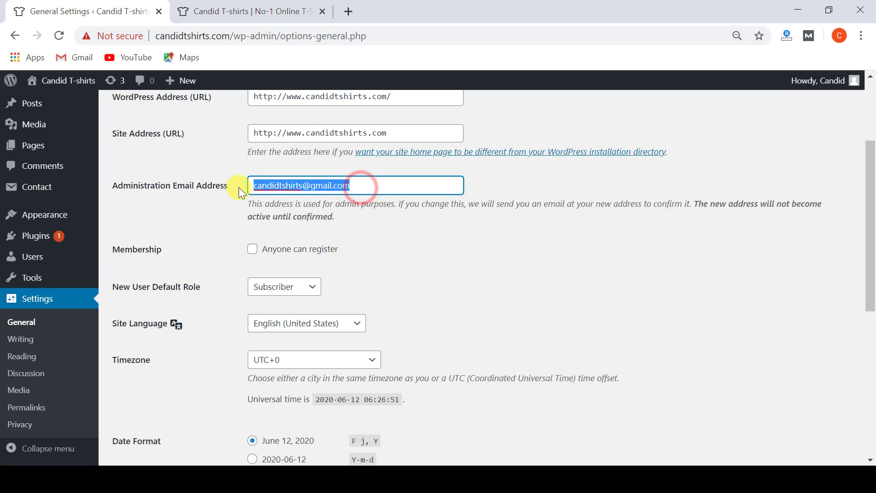
pyautogui.click(362, 224)
# - Try the Membership option "Anyone can register" by enabling it and disabling it again
pyautogui.scroll(-1, 165, 183)
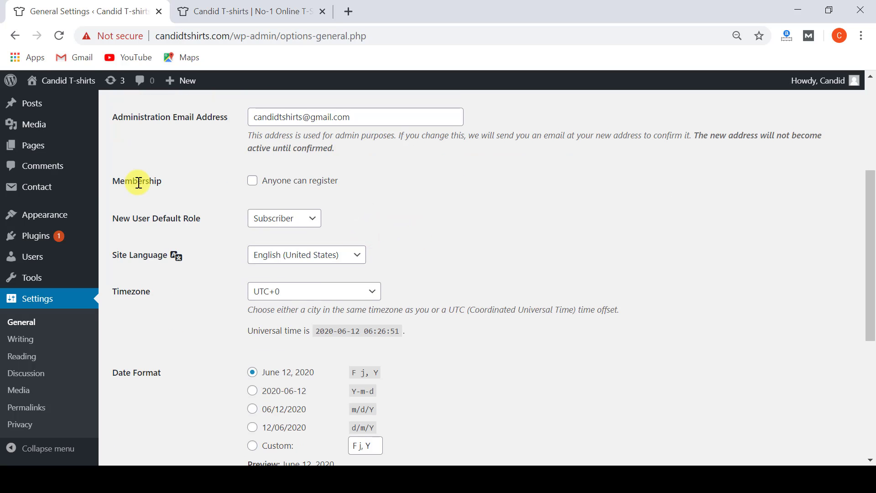
pyautogui.doubleClick(139, 183)
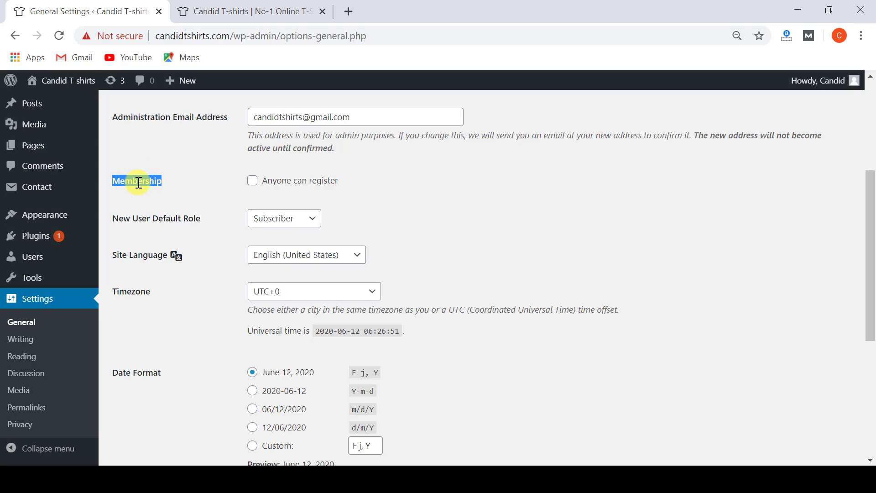
pyautogui.click(138, 182)
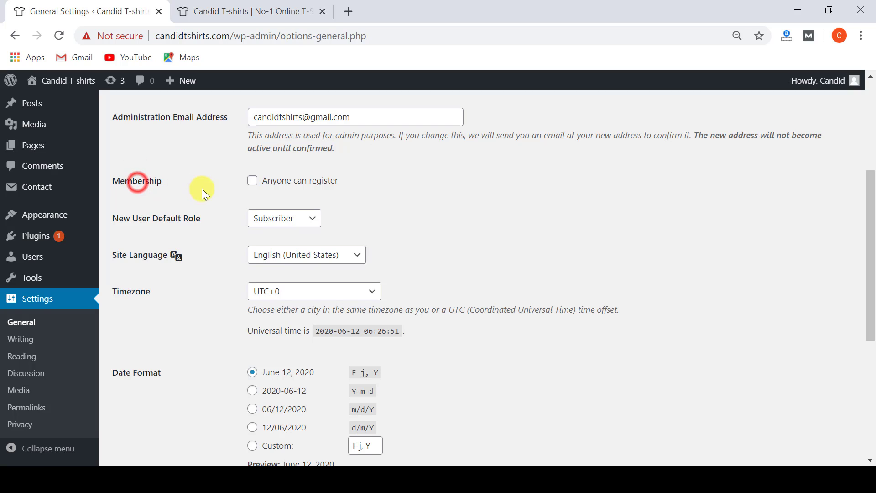
pyautogui.click(253, 182)
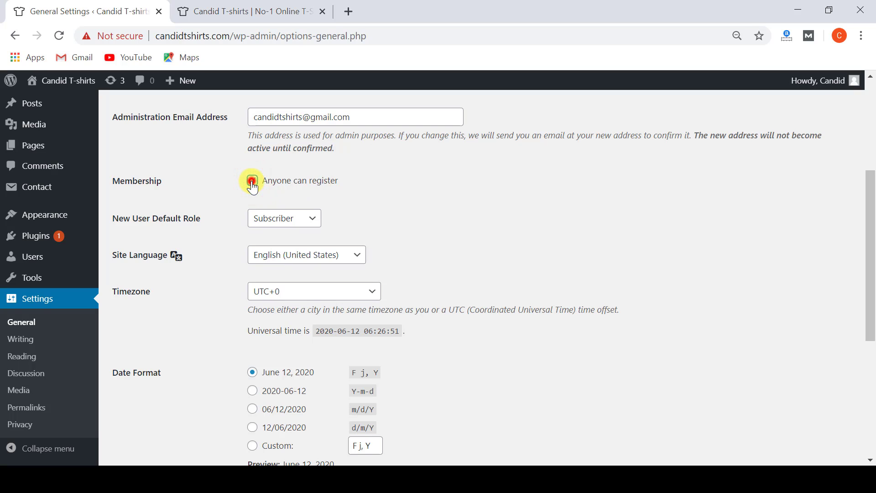
pyautogui.click(252, 182)
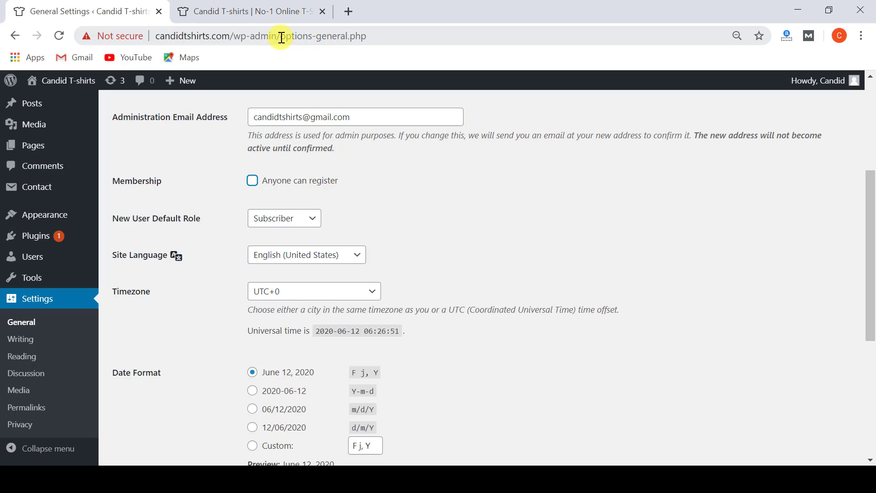
pyautogui.moveTo(281, 37); pyautogui.dragTo(112, 37)
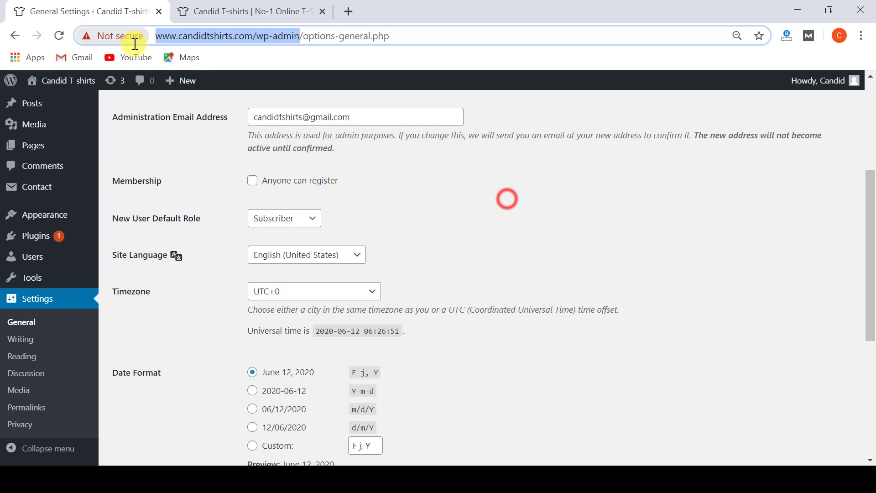
pyautogui.hotkey('ctrl', 'c')
pyautogui.hotkey('ctrl', 'shift', 'n')
pyautogui.hotkey('ctrl', 'v')
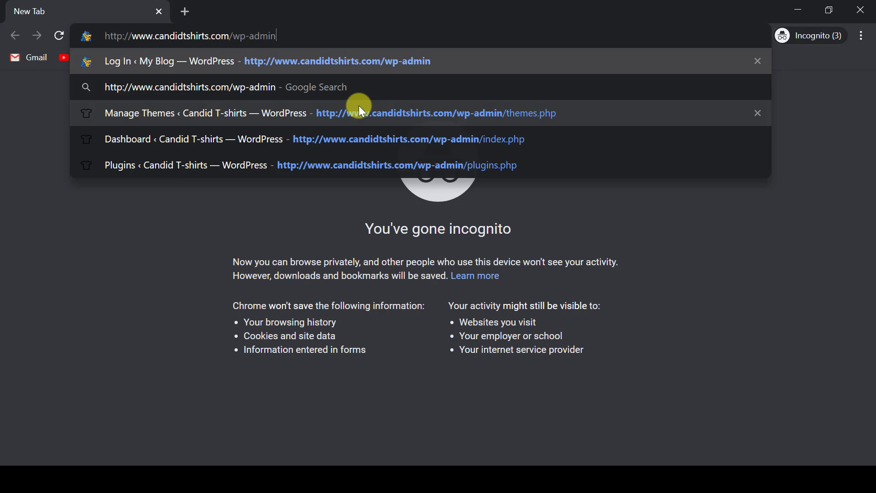
pyautogui.press('Return')
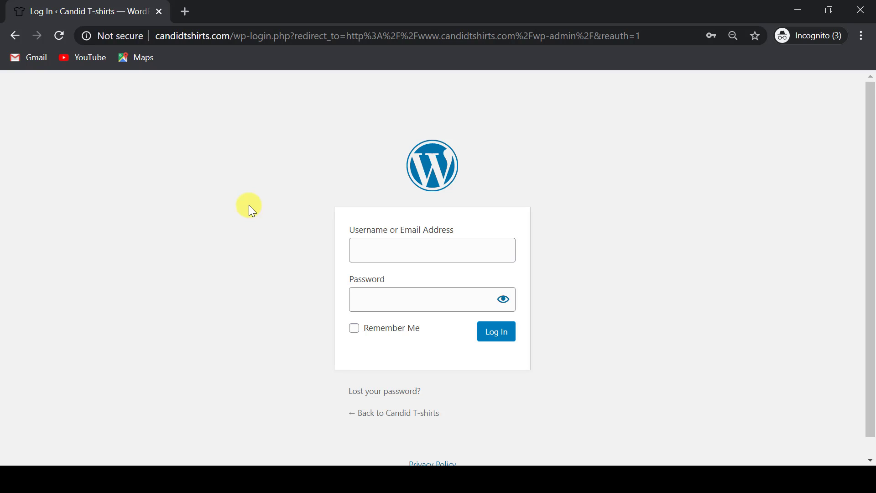
pyautogui.click(282, 250)
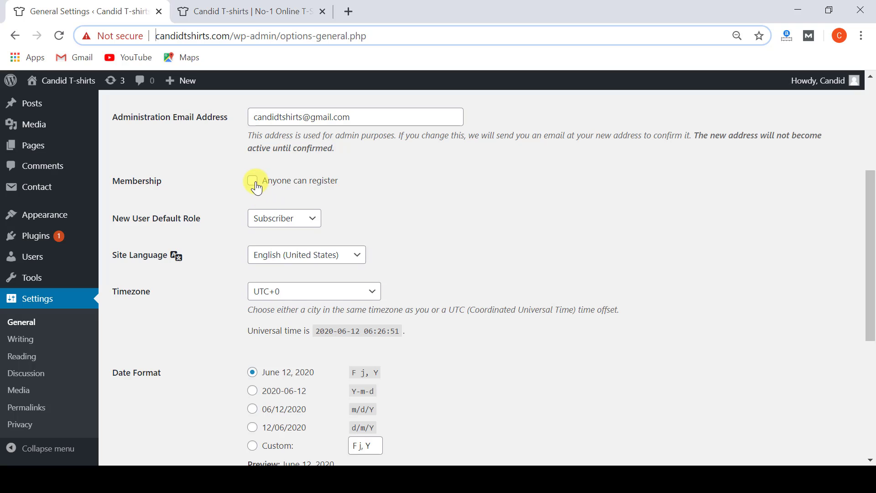
# - Enable the Membership option "Anyone can register" in General Settings and save the changes
pyautogui.click(252, 180)
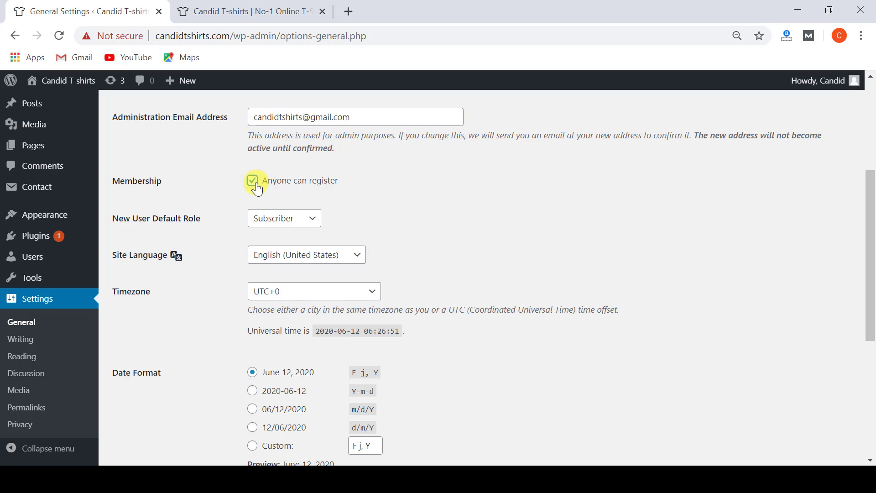
pyautogui.scroll(-5, 215, 273)
pyautogui.click(144, 404)
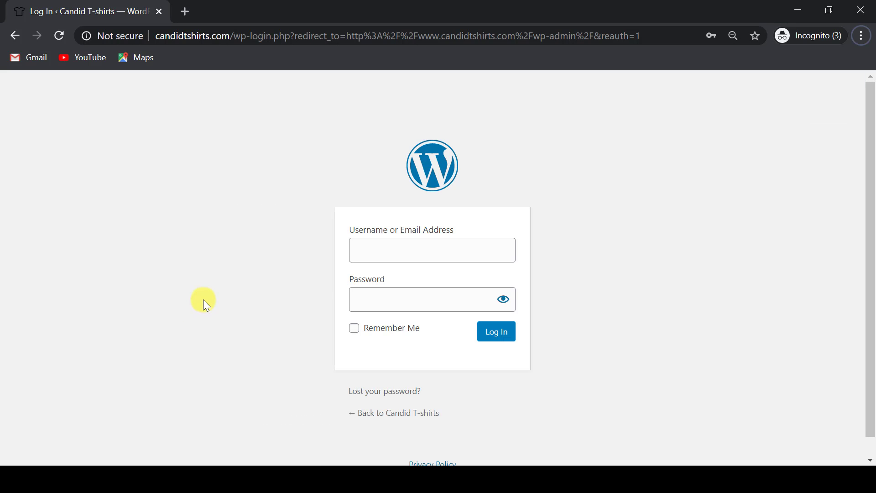
# - Reload the login page in the incognito window and open its Register form
pyautogui.click(59, 37)
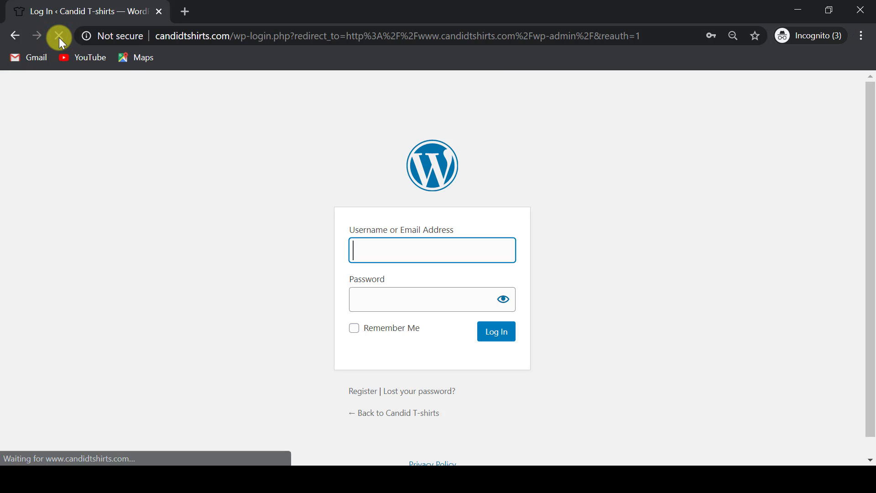
pyautogui.click(305, 267)
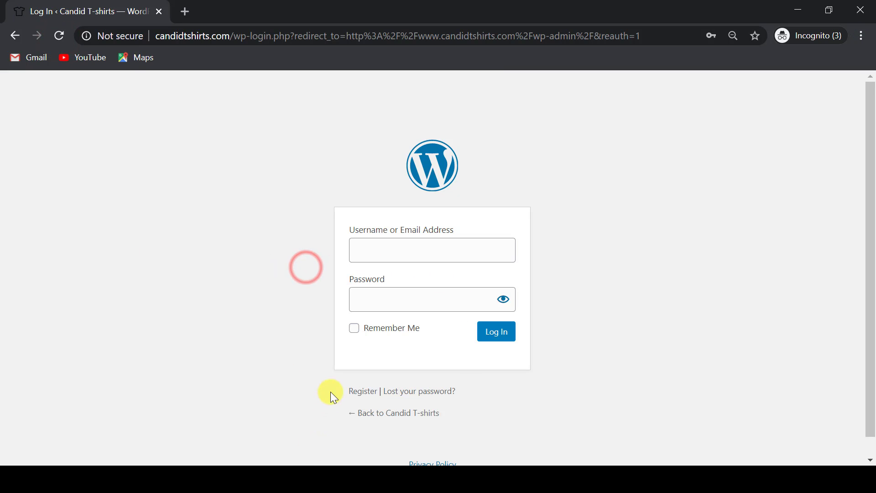
pyautogui.click(363, 396)
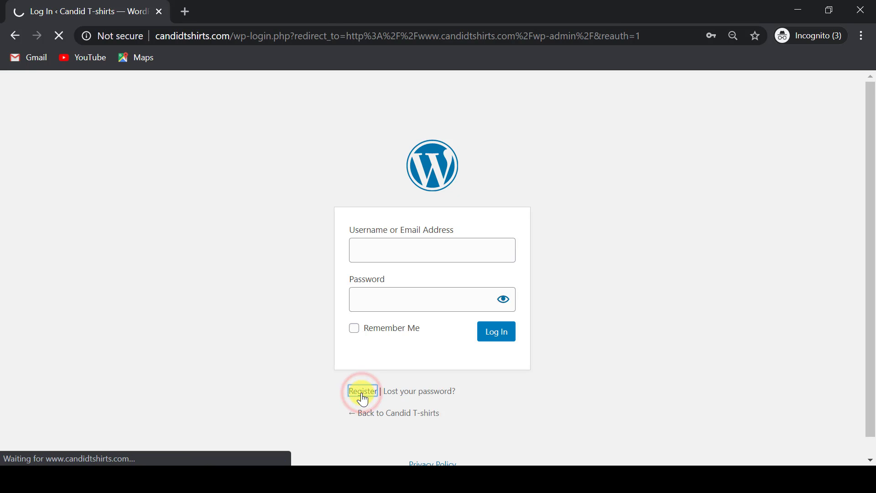
# - Examine the Username and Email fields and the rest of the site's registration form
pyautogui.click(372, 289)
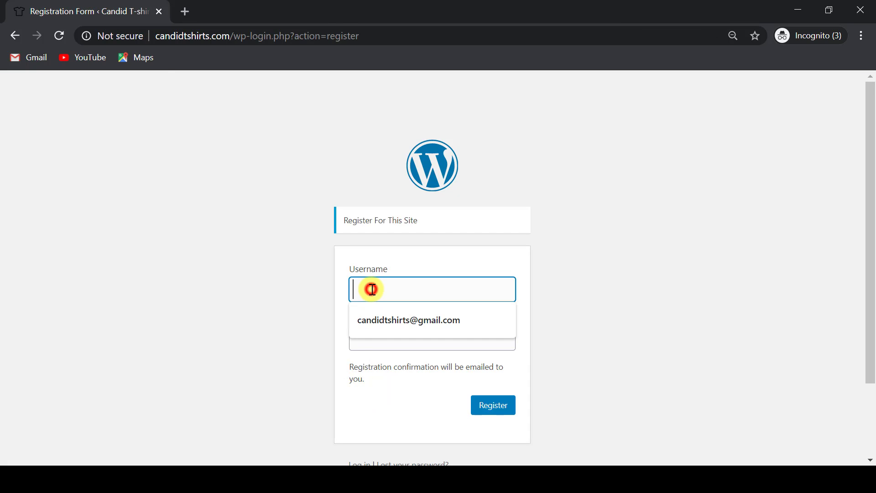
pyautogui.click(308, 289)
pyautogui.click(359, 336)
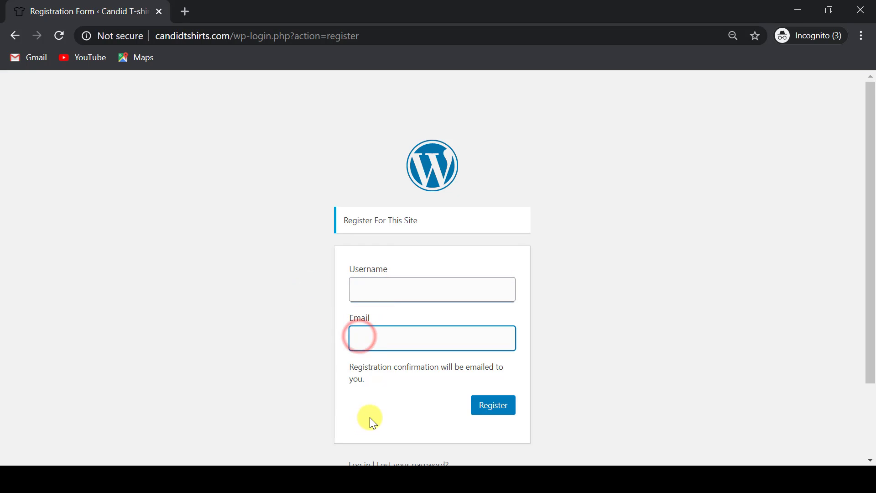
pyautogui.scroll(-2, 370, 418)
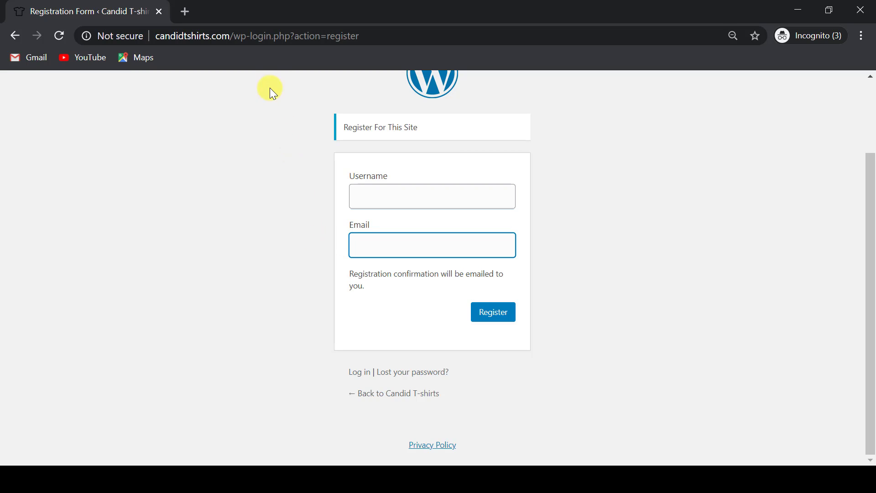
# - Open the public home page in the incognito window by removing wp-login.php?action=register from the address
pyautogui.moveTo(235, 35); pyautogui.dragTo(375, 35)
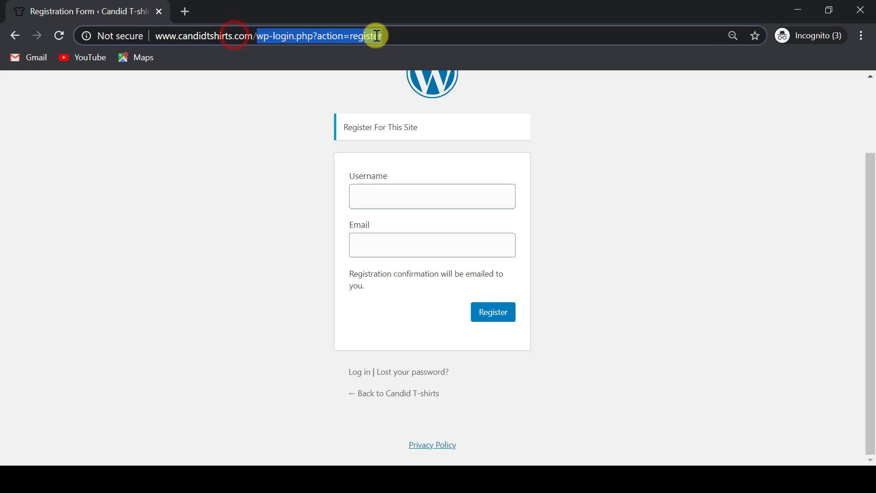
pyautogui.press('BackSpace')
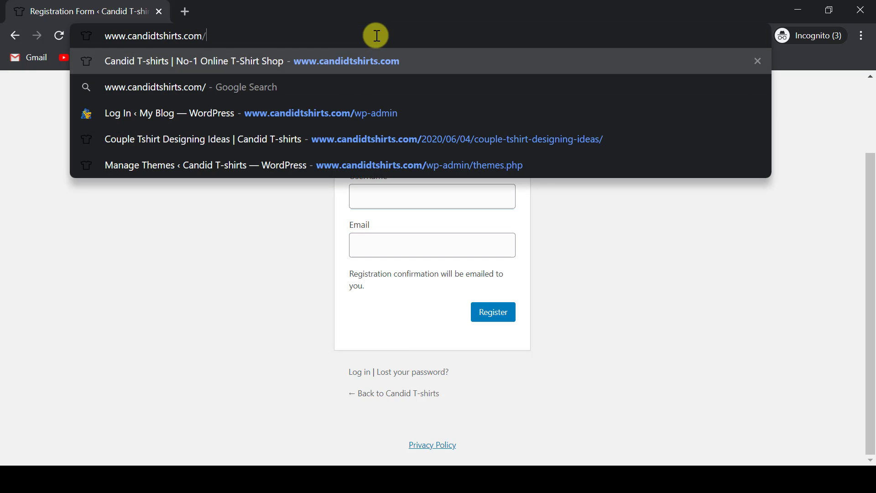
pyautogui.press('Return')
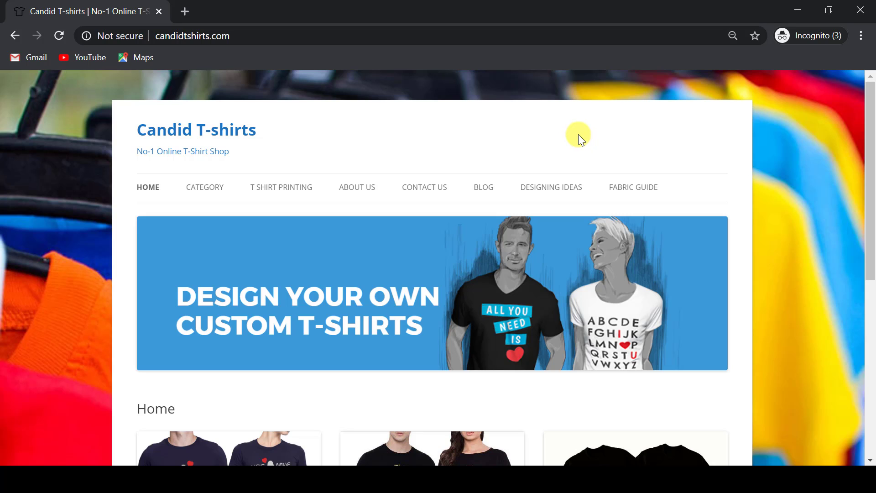
# - Review the Membership setting in General Settings alongside the public home page in the incognito window
pyautogui.hotkey('alt', 'Tab')
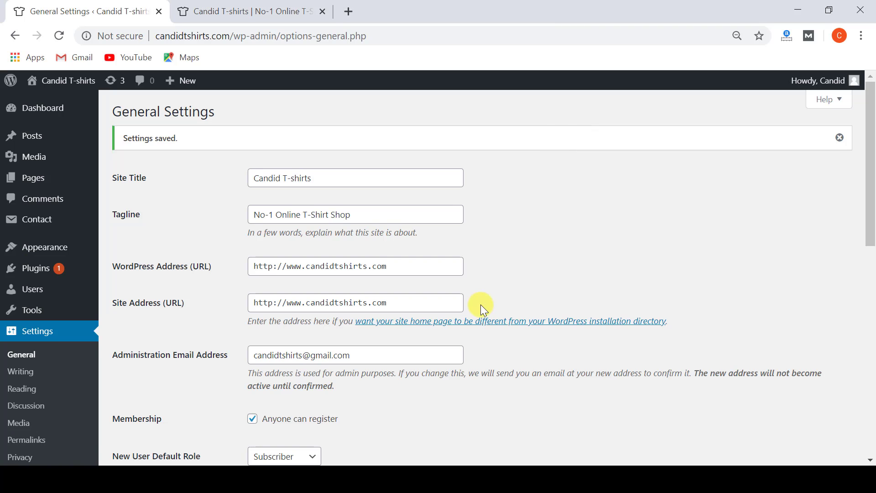
pyautogui.scroll(-3, 141, 335)
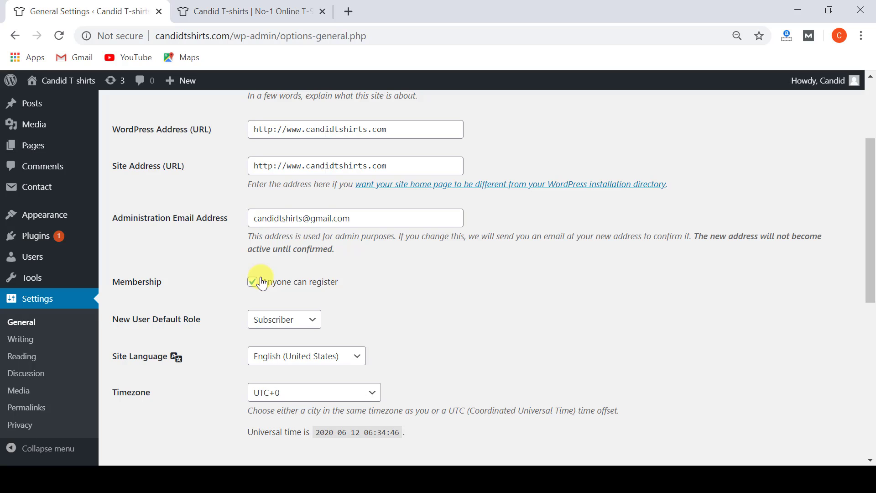
pyautogui.hotkey('alt', 'Tab')
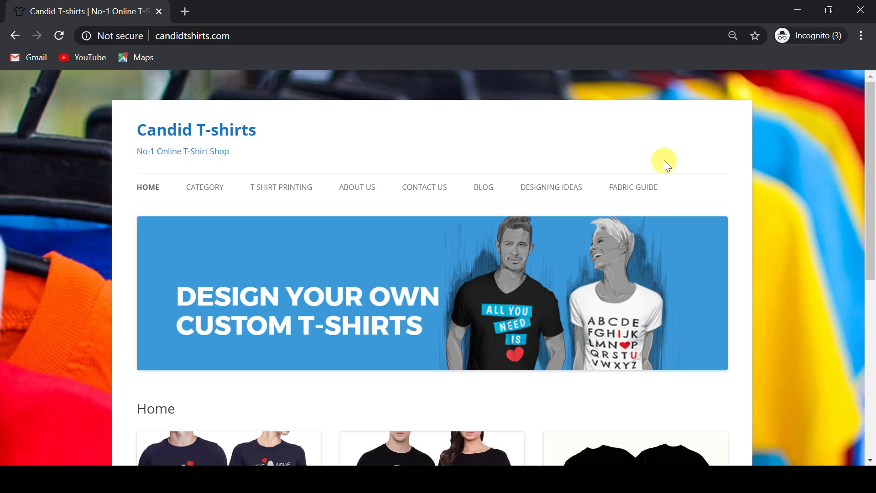
pyautogui.hotkey('alt', 'Tab')
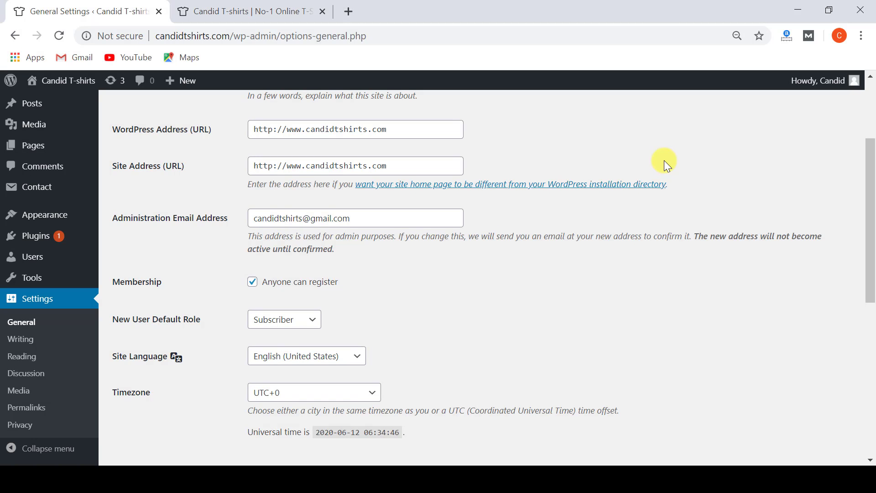
# - Try switching the Membership option "Anyone can register" off and back on
pyautogui.click(253, 284)
pyautogui.click(255, 285)
pyautogui.scroll(-1, 474, 284)
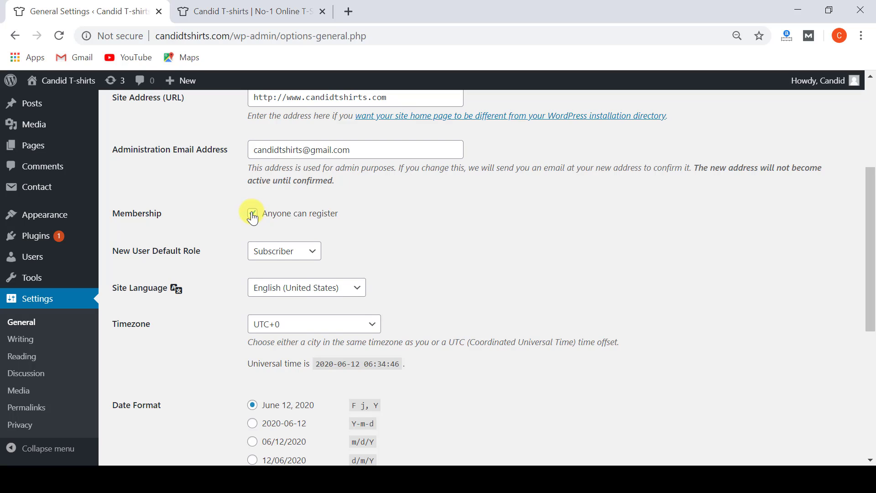
# - Try Administrator as the New User Default Role and set it back to Subscriber
pyautogui.click(261, 255)
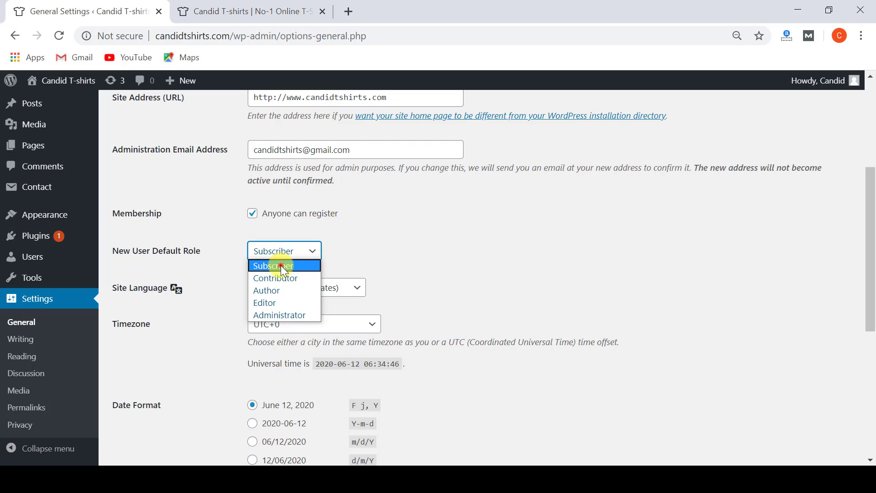
pyautogui.click(282, 266)
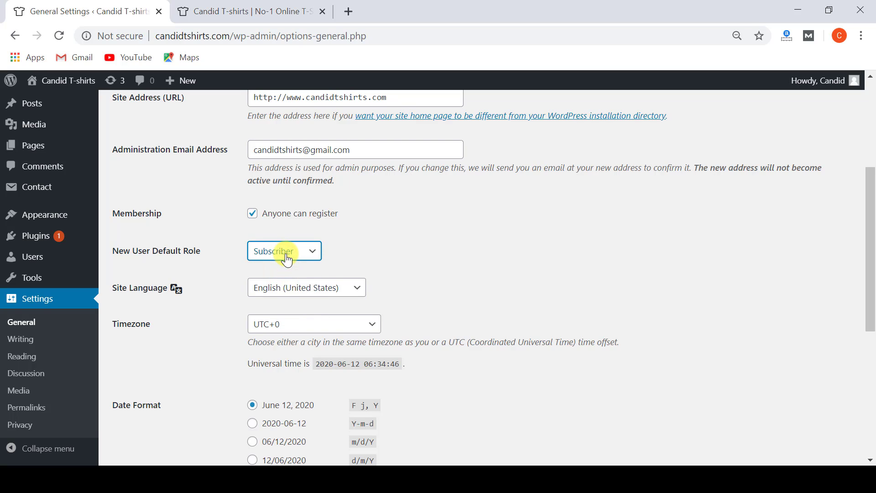
pyautogui.click(286, 258)
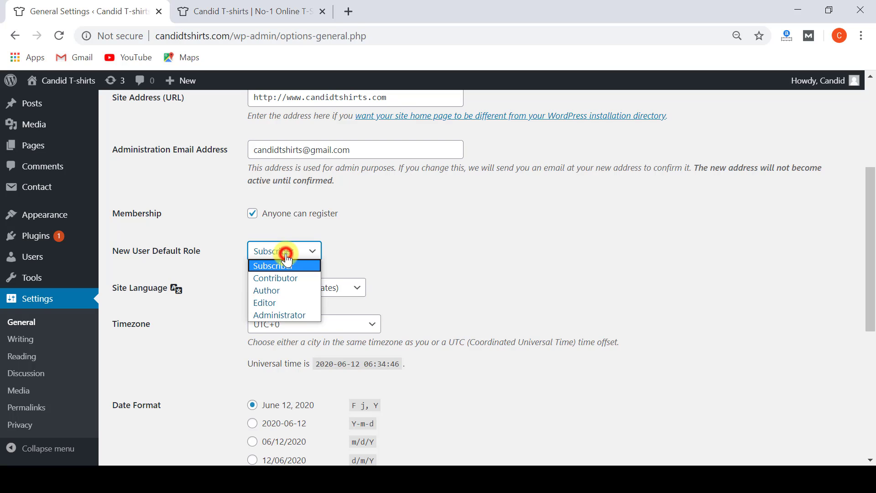
pyautogui.click(290, 318)
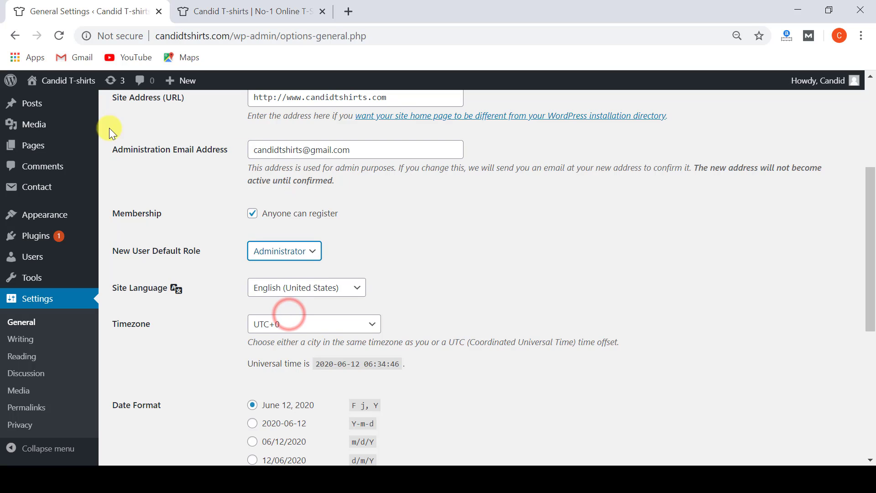
pyautogui.click(312, 259)
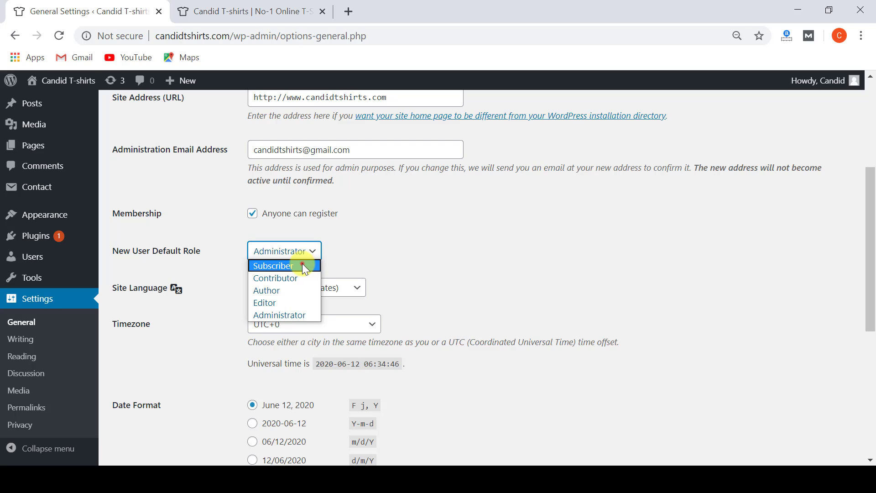
pyautogui.click(304, 267)
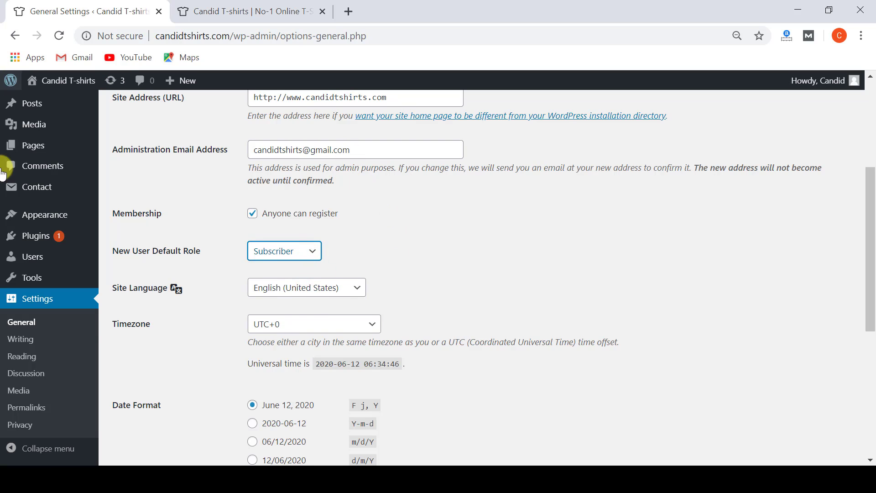
# - Review the available roles for New User Default Role once more, keeping Subscriber selected
pyautogui.moveTo(55, 187)
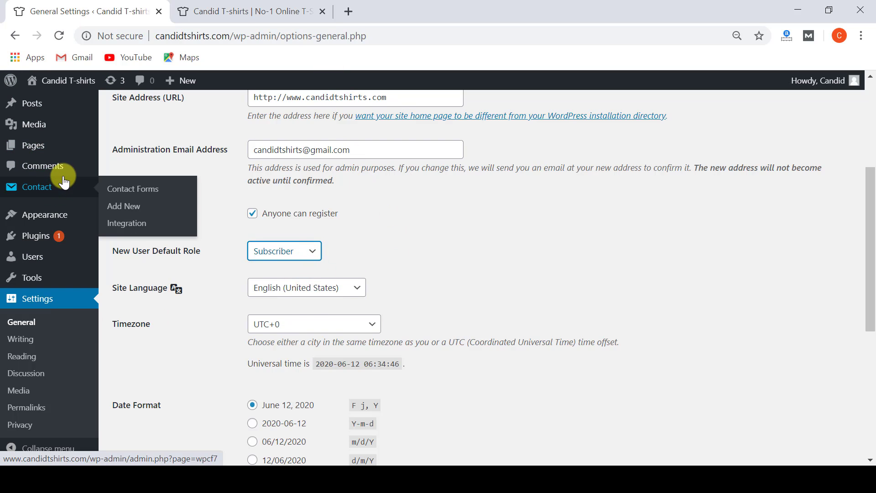
pyautogui.click(301, 251)
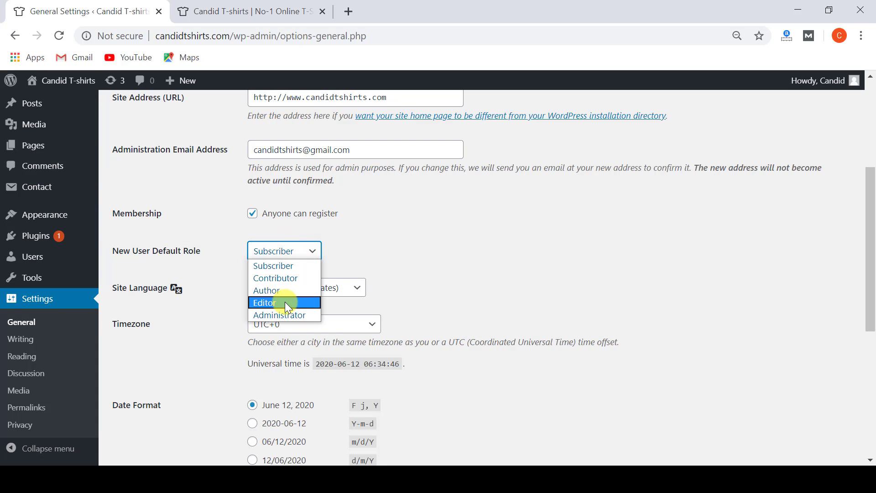
pyautogui.click(287, 270)
# - Try हिन्दी as the Site Language and set it back to English (United States)
pyautogui.scroll(-1, 423, 228)
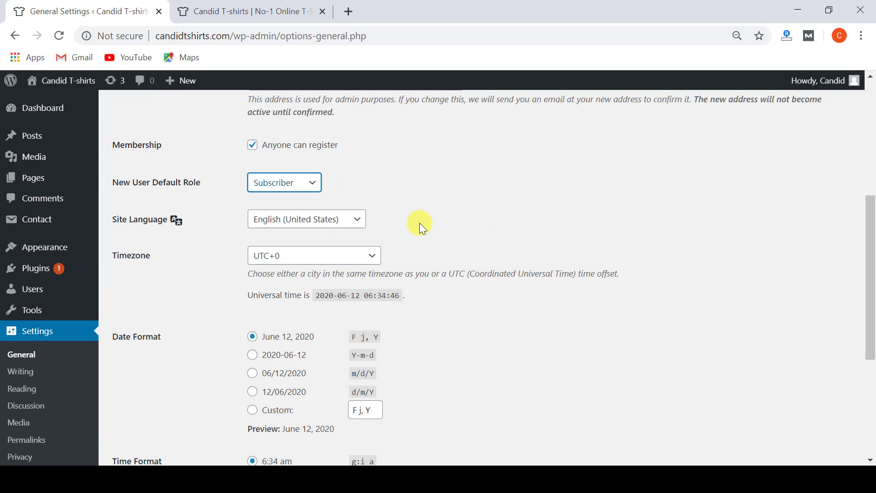
pyautogui.click(306, 227)
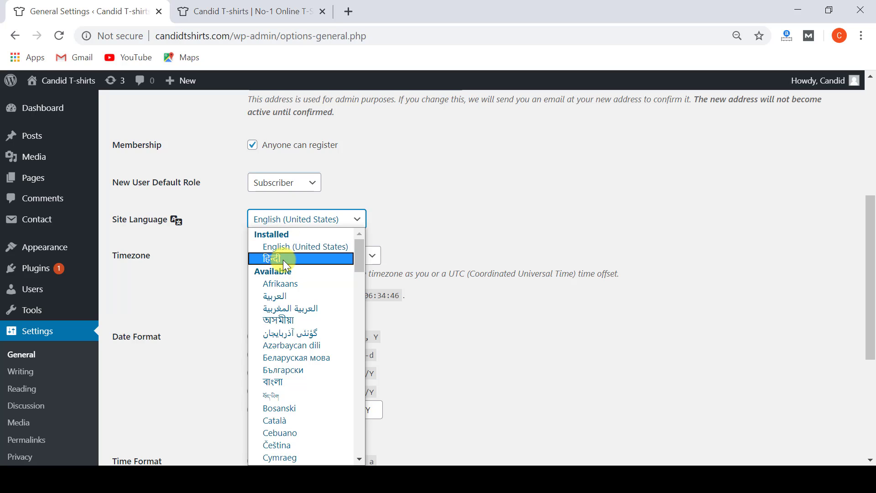
pyautogui.press('h')
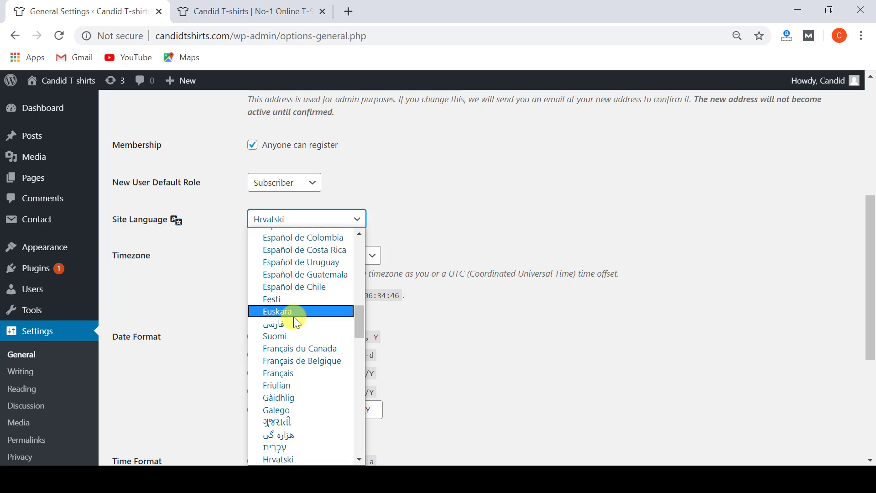
pyautogui.scroll(10, 301, 315)
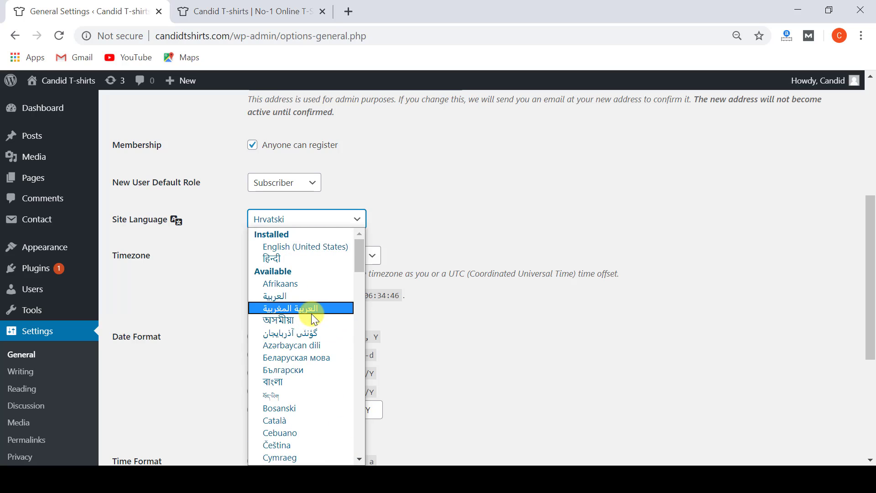
pyautogui.click(281, 259)
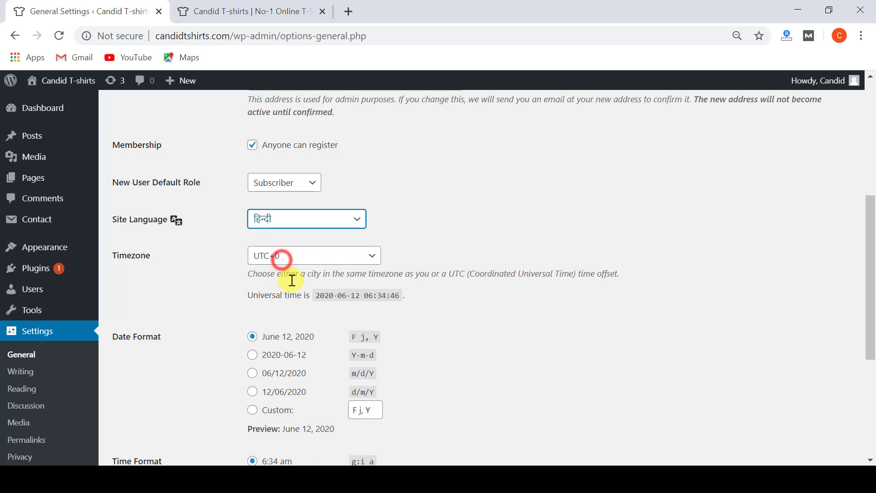
pyautogui.click(292, 221)
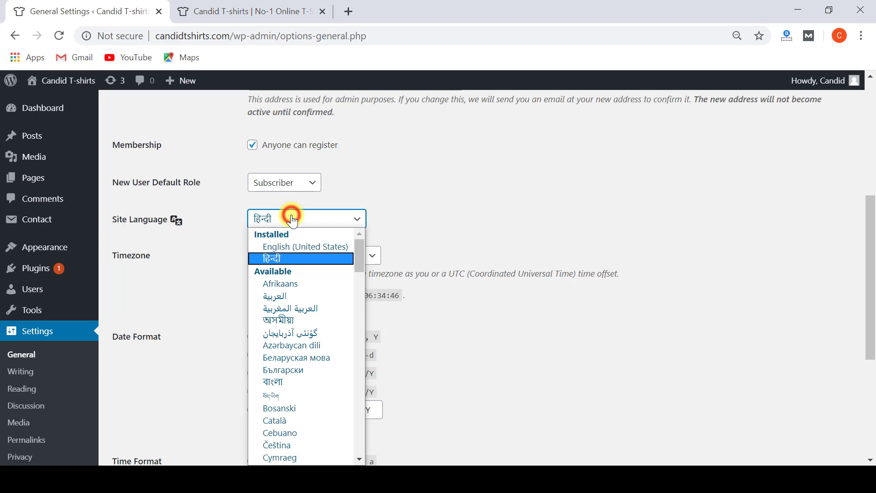
pyautogui.click(296, 247)
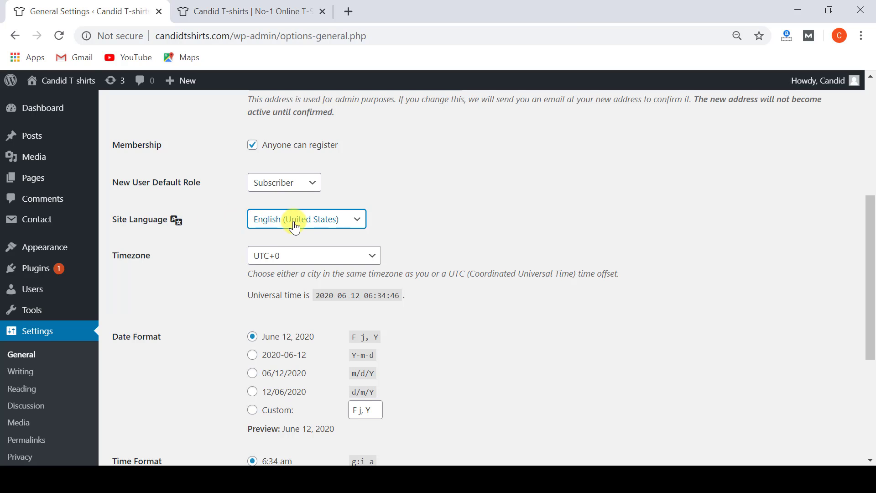
# - Review the available Timezone options in the General Settings, keeping UTC+0 selected
pyautogui.scroll(-2, 295, 227)
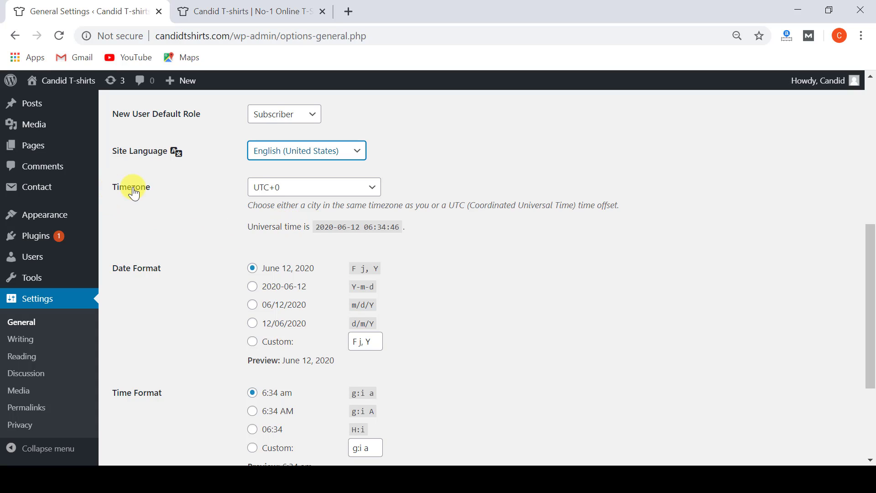
pyautogui.click(276, 199)
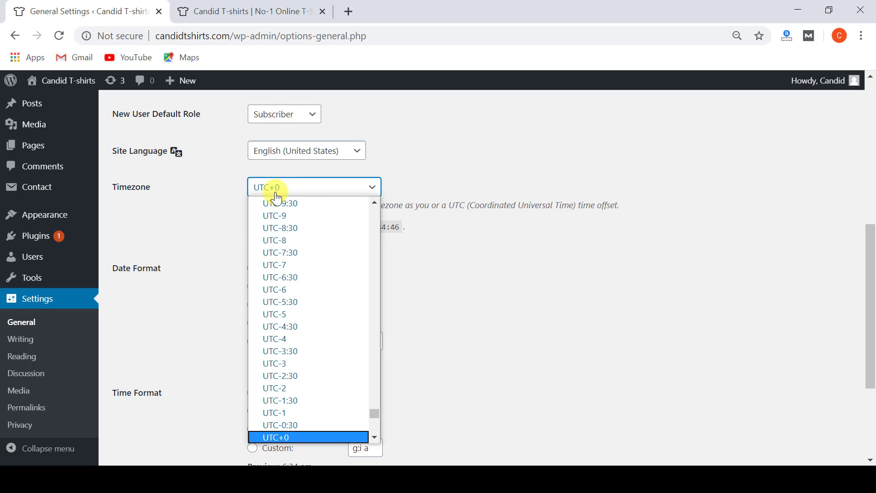
pyautogui.click(273, 189)
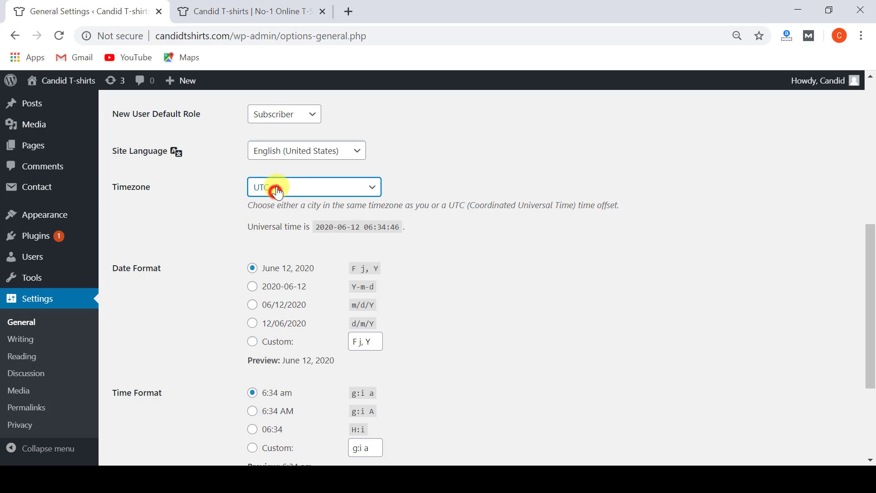
# - Create a new post in a separate browser tab titled "time stamp check", with the same phrase repeated three times as its body
pyautogui.moveTo(36, 113)
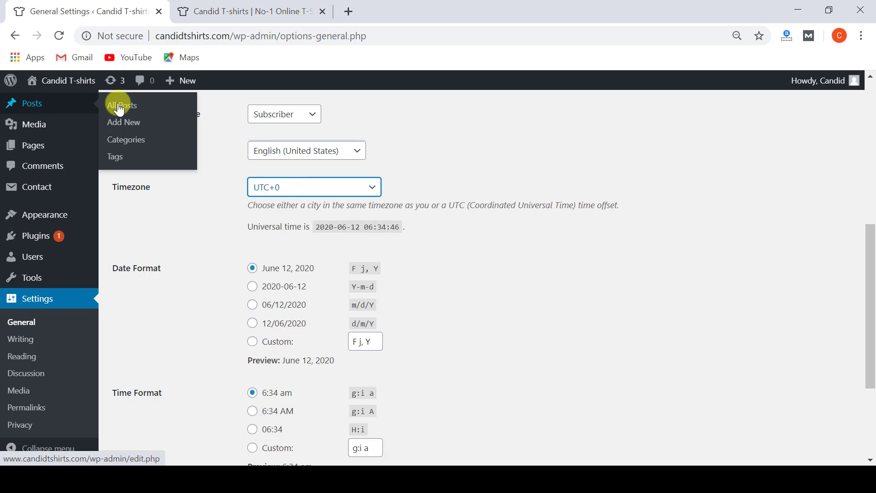
pyautogui.click(125, 129)
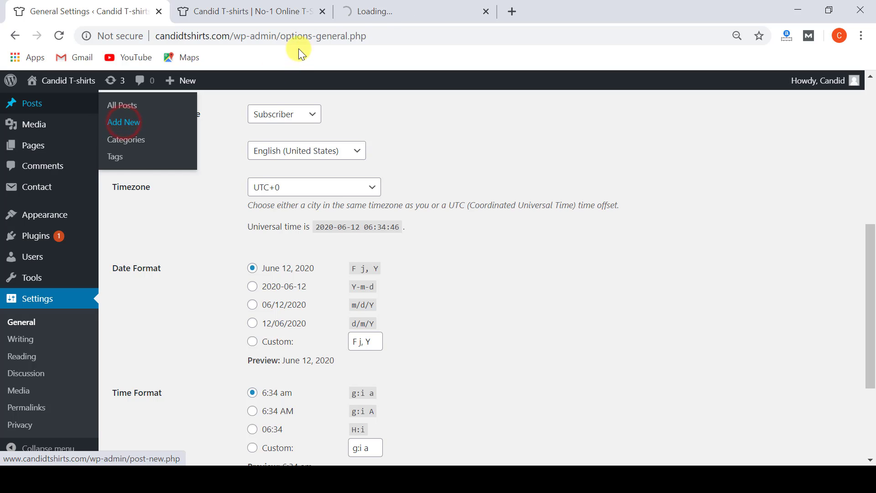
pyautogui.click(392, 15)
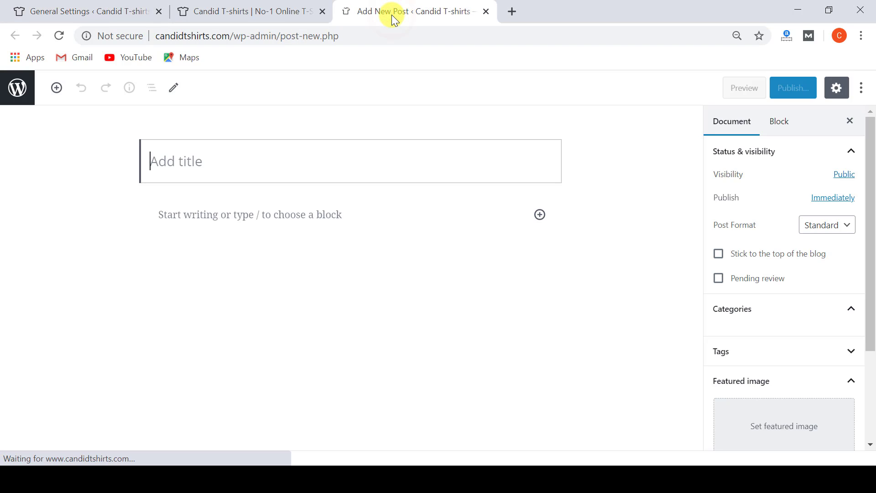
pyautogui.click(342, 157)
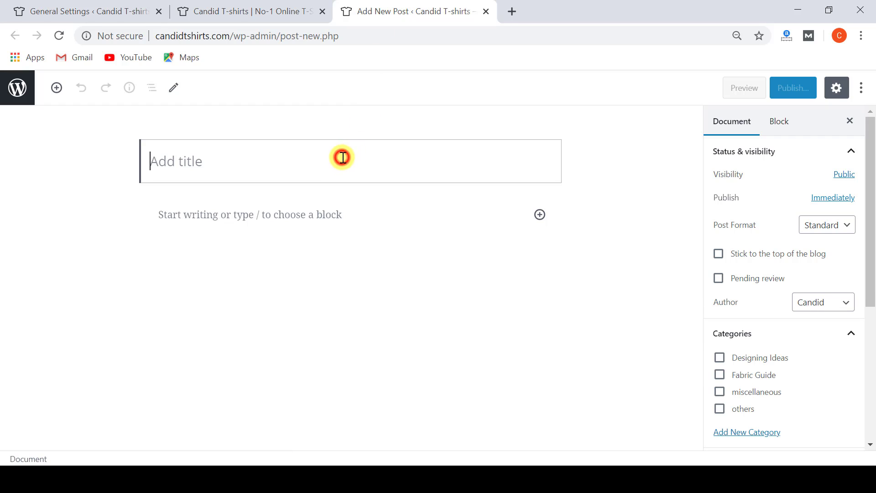
pyautogui.write('time sta')
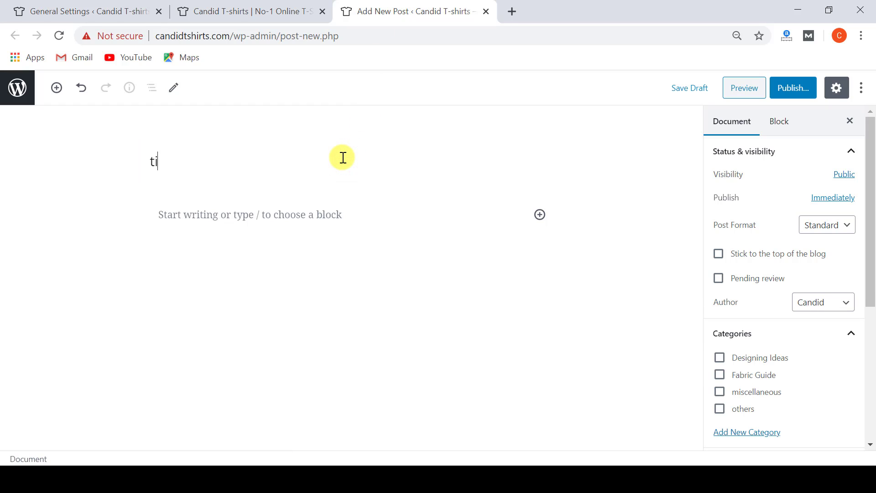
pyautogui.write('mp check')
pyautogui.doubleClick(266, 171)
pyautogui.tripleClick(265, 171)
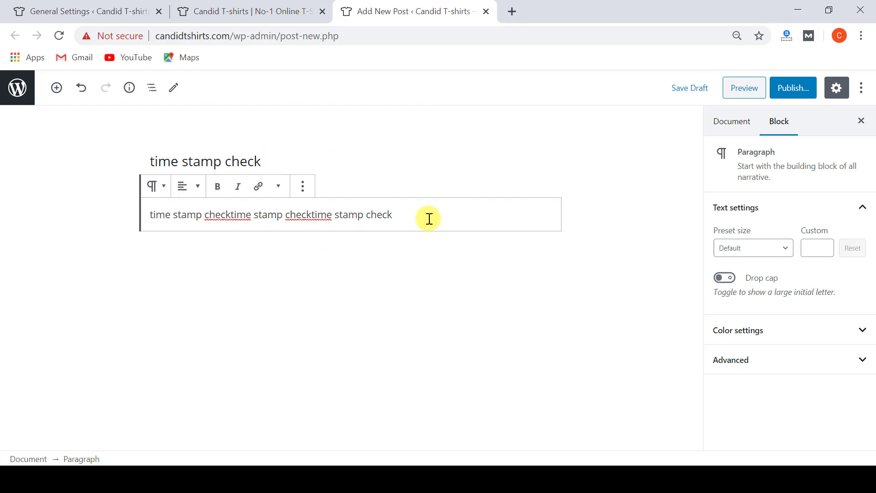
# - Publish the "time stamp check" post and display its document settings with the publish date and time
pyautogui.click(796, 88)
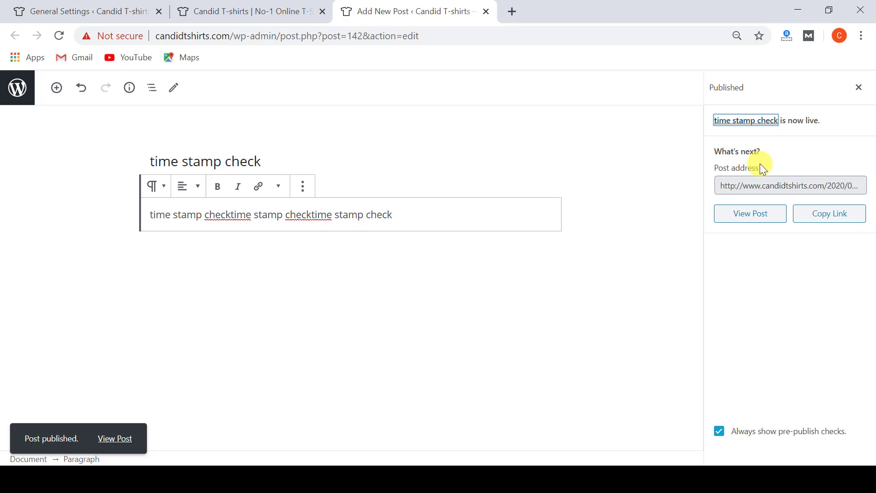
pyautogui.click(859, 89)
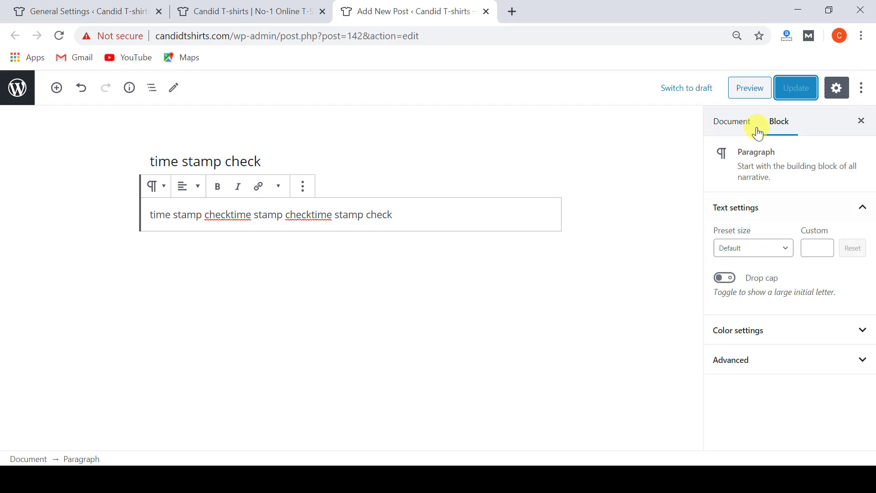
pyautogui.click(733, 123)
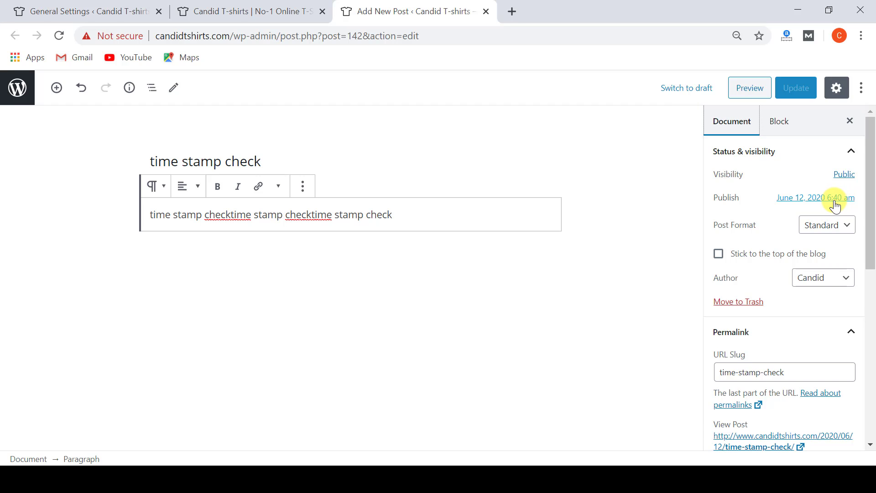
# - Search Google for "current time" in a new browser tab and check the local time
pyautogui.click(512, 11)
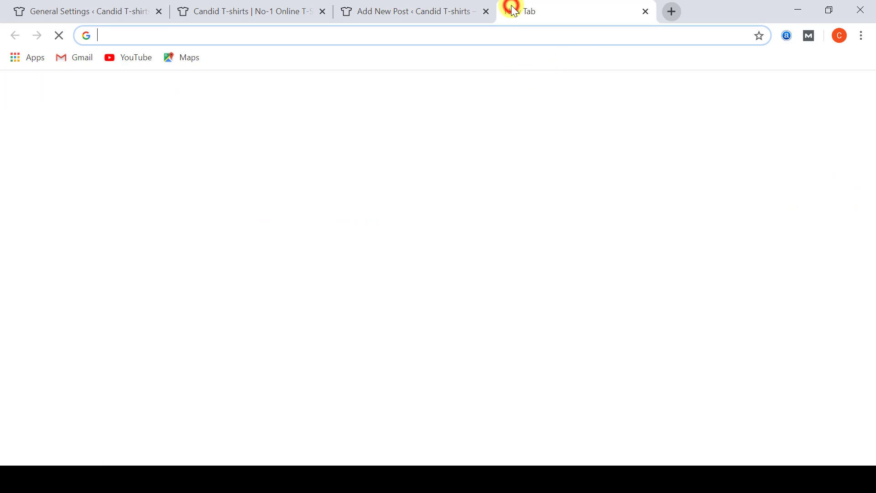
pyautogui.write('curernt')
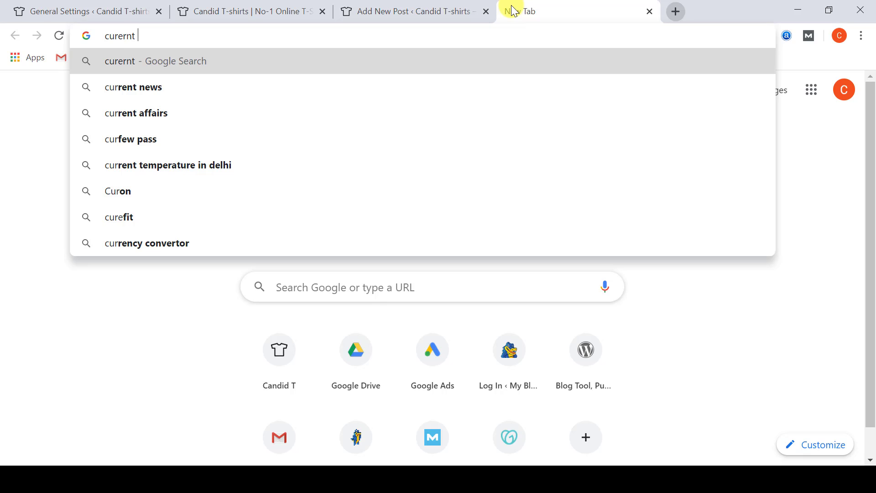
pyautogui.write(' time')
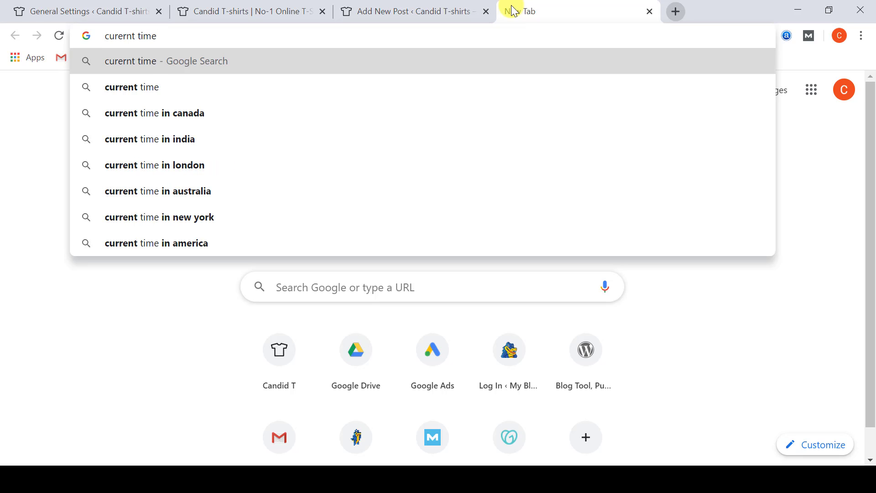
pyautogui.press('Return')
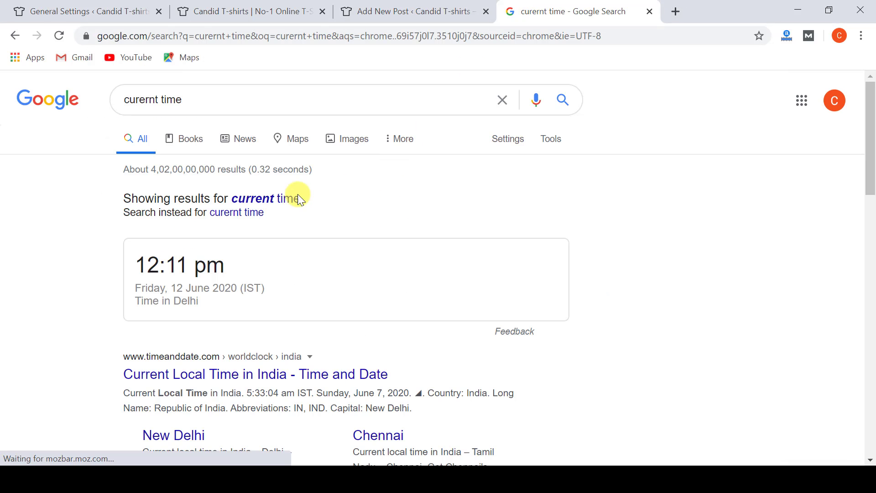
pyautogui.click(297, 196)
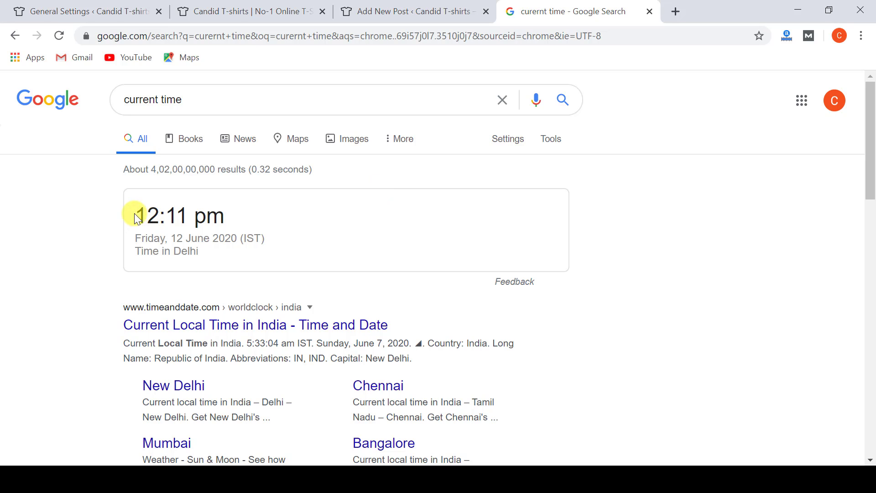
pyautogui.moveTo(136, 215); pyautogui.dragTo(225, 213)
pyautogui.click(390, 246)
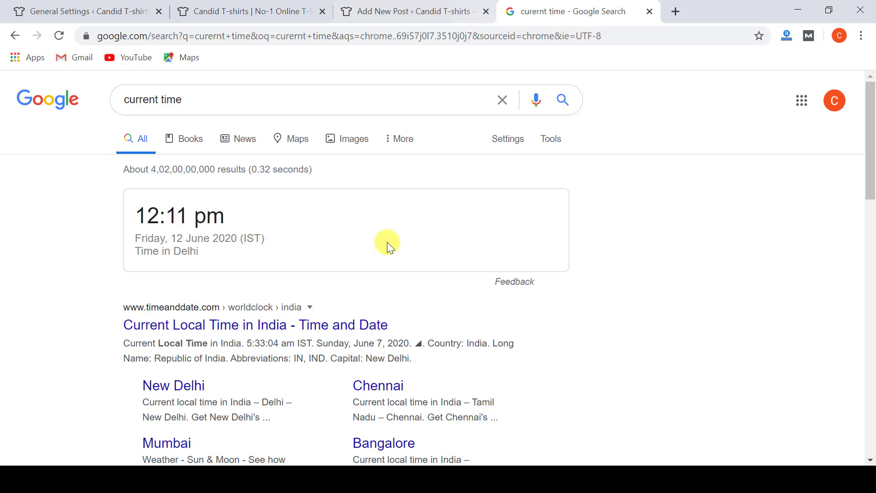
# - Compare the publish date and time of the "time stamp check" post with the Timezone setting in General Settings
pyautogui.click(405, 4)
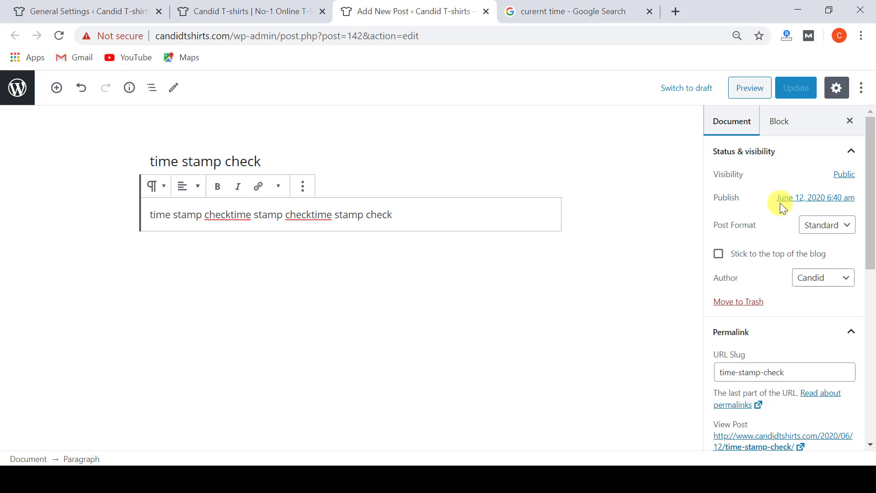
pyautogui.moveTo(776, 199); pyautogui.dragTo(826, 205)
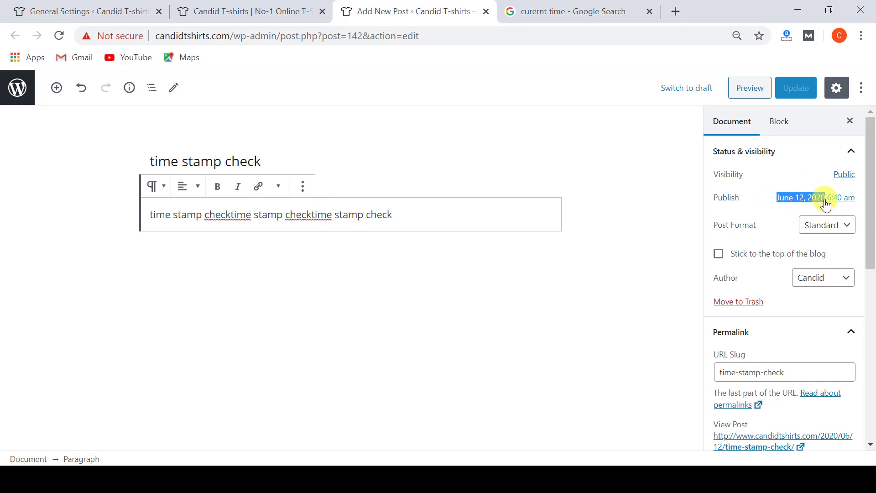
pyautogui.click(106, 10)
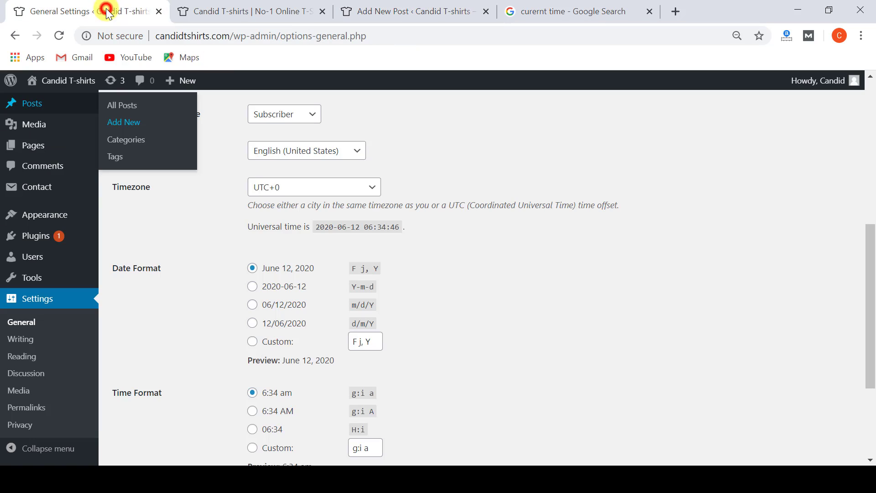
pyautogui.click(456, 276)
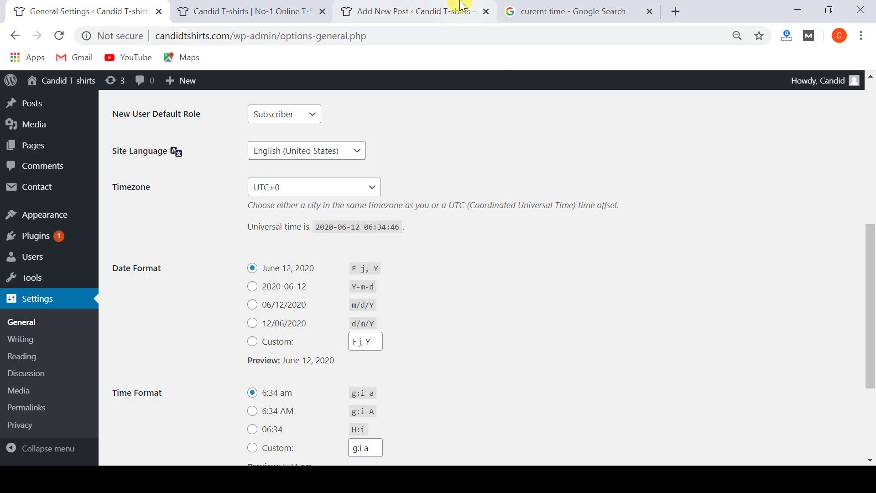
pyautogui.click(406, 6)
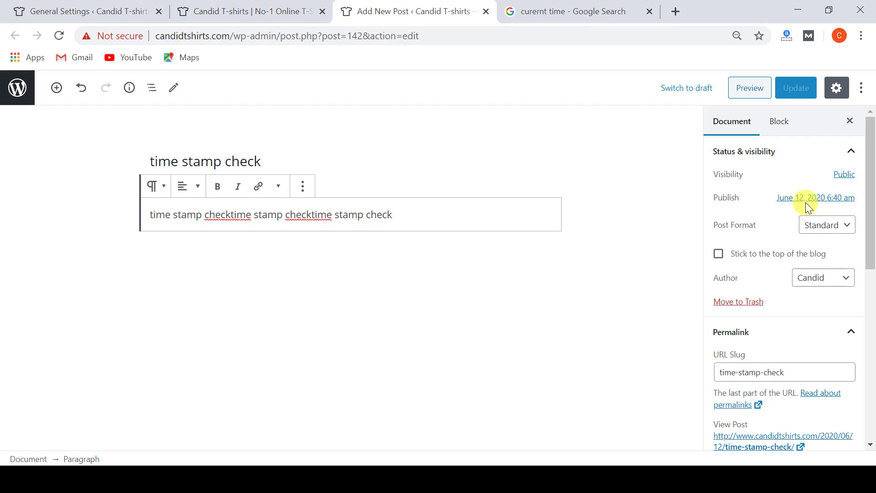
# - Try the d/m/Y Date Format in General Settings and set it back to F j, Y
pyautogui.click(97, 6)
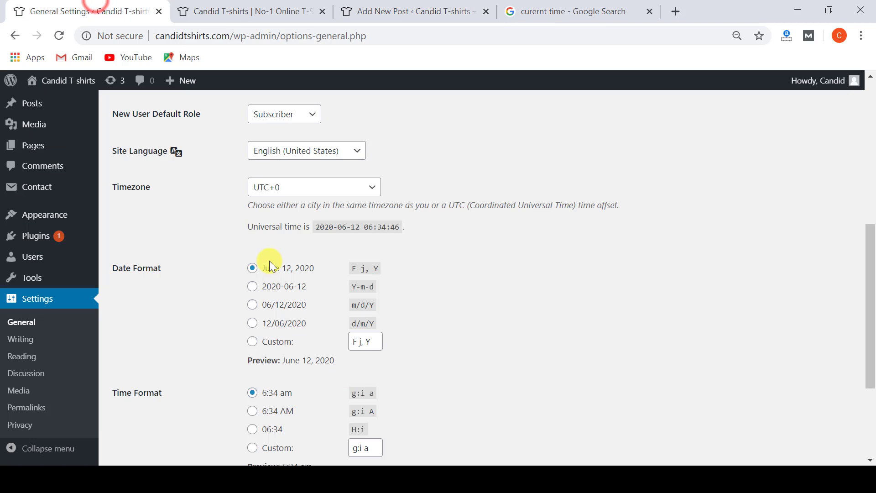
pyautogui.click(251, 324)
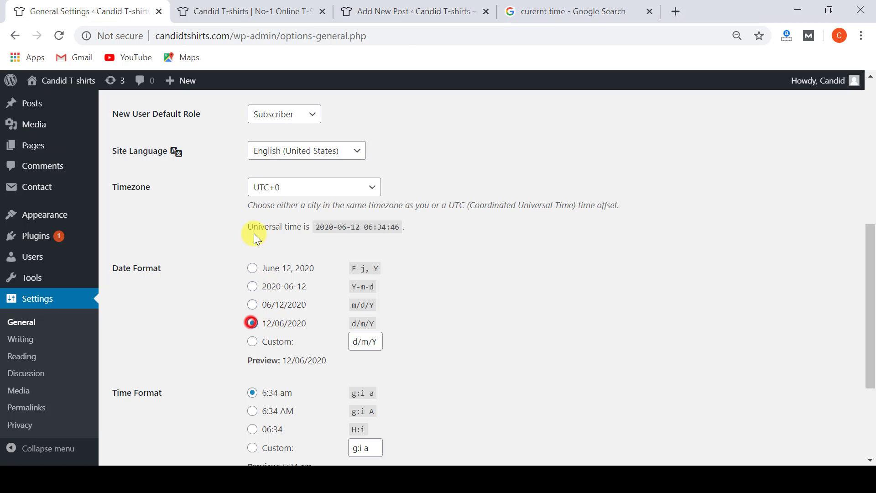
pyautogui.click(252, 267)
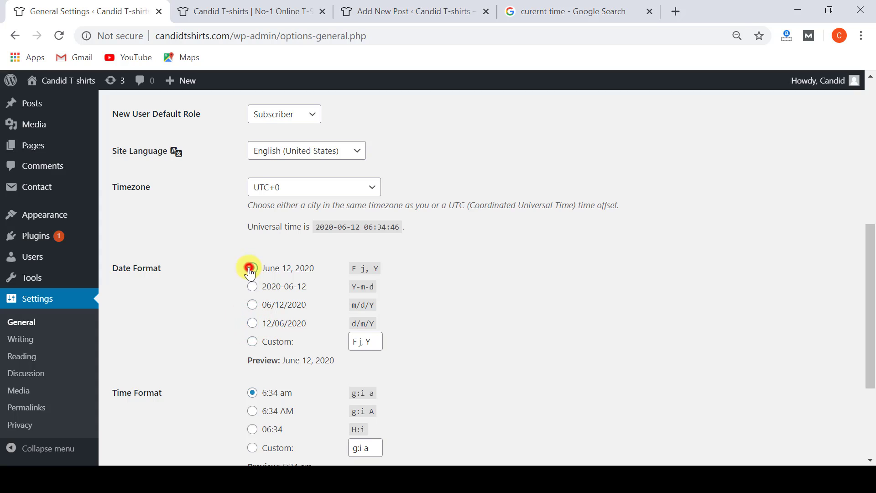
# - Set the site's Timezone to Kolkata and save the General Settings
pyautogui.click(278, 188)
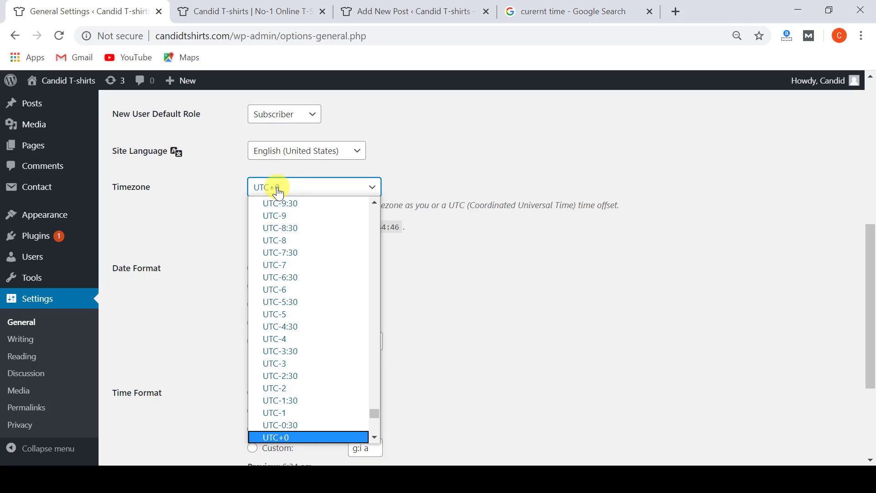
pyautogui.write('kol')
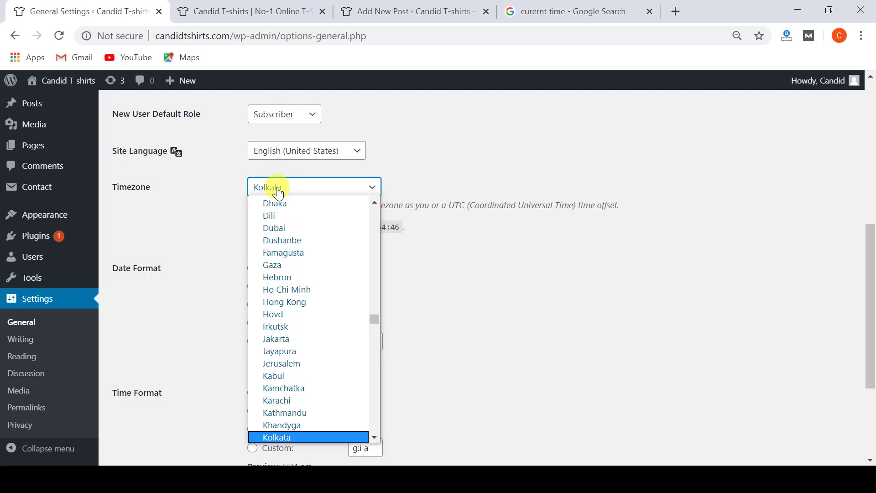
pyautogui.press('Return')
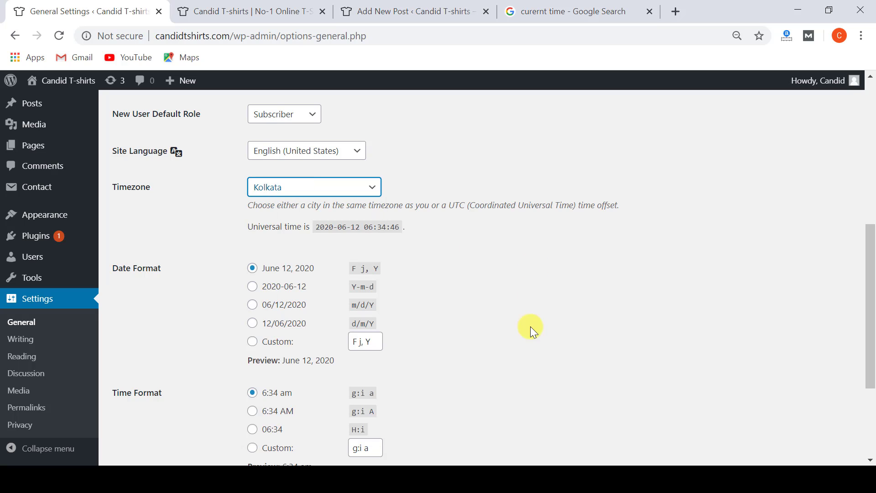
pyautogui.scroll(-4, 525, 333)
pyautogui.click(151, 410)
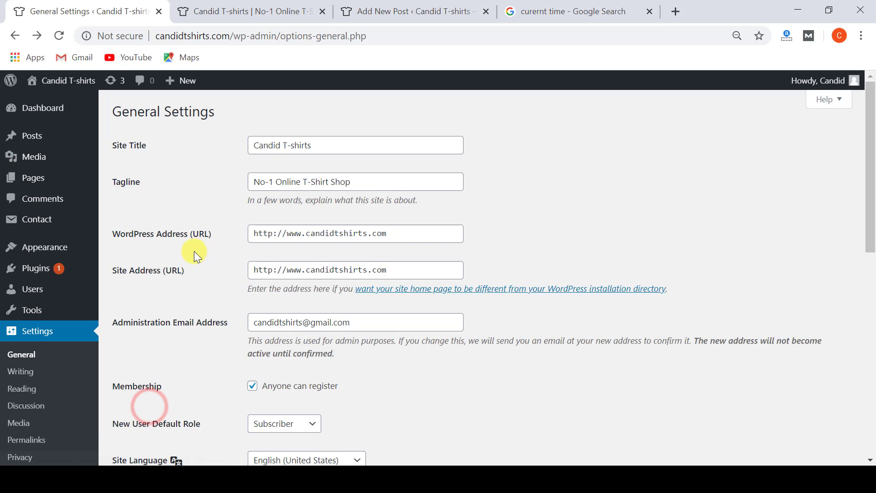
# - Create a new post in a separate tab titled "new time stamp check" and fill its body with the same phrase repeated
pyautogui.moveTo(35, 136)
pyautogui.keyDown('ctrl'); pyautogui.click(128, 155); pyautogui.keyUp('ctrl')
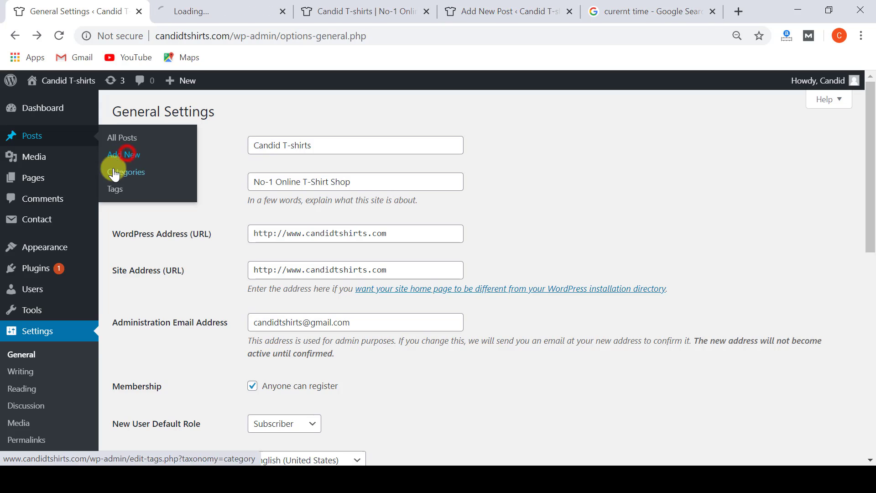
pyautogui.click(215, 10)
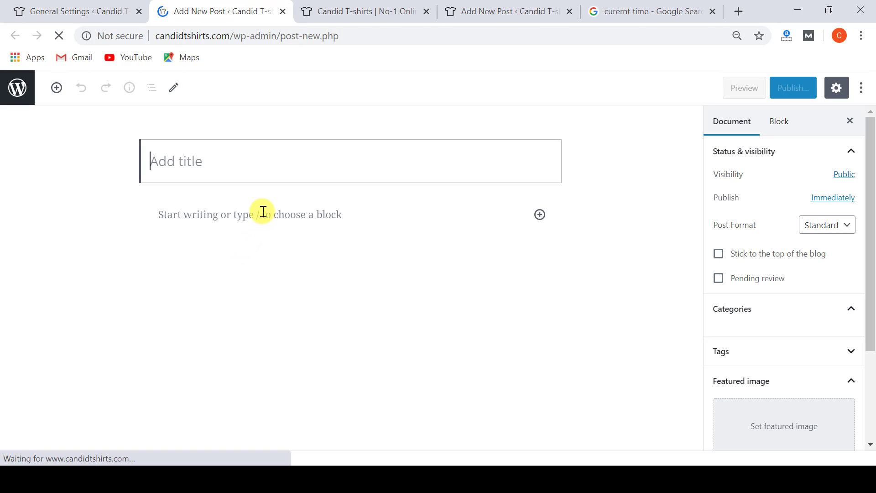
pyautogui.click(249, 166)
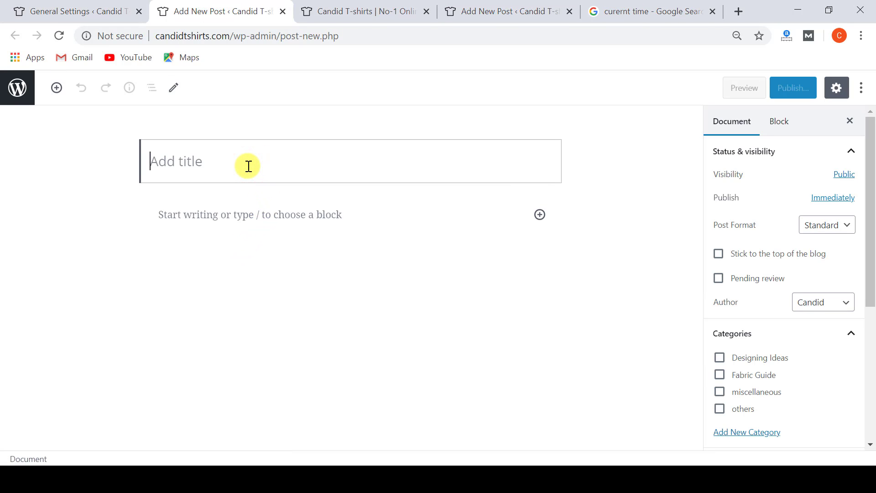
pyautogui.write('new time stamp check')
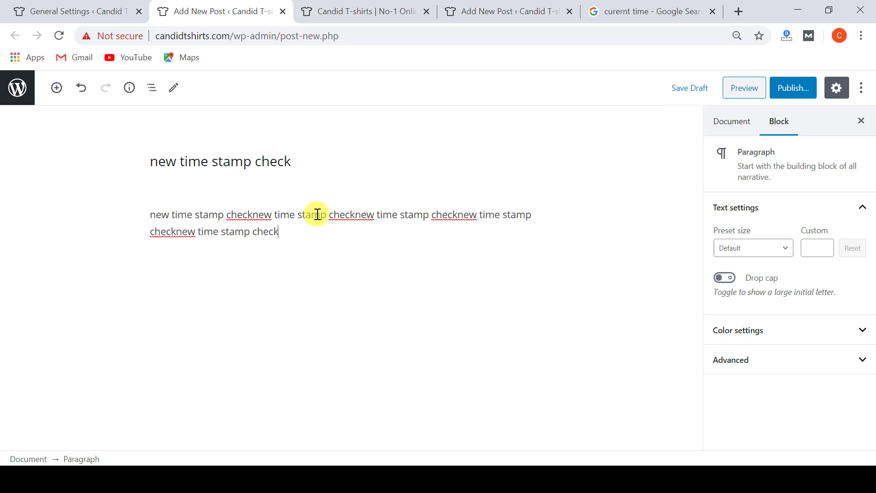
pyautogui.write('new time stamp check')
# - Publish the "new time stamp check" post and close the publishing confirmation
pyautogui.click(781, 91)
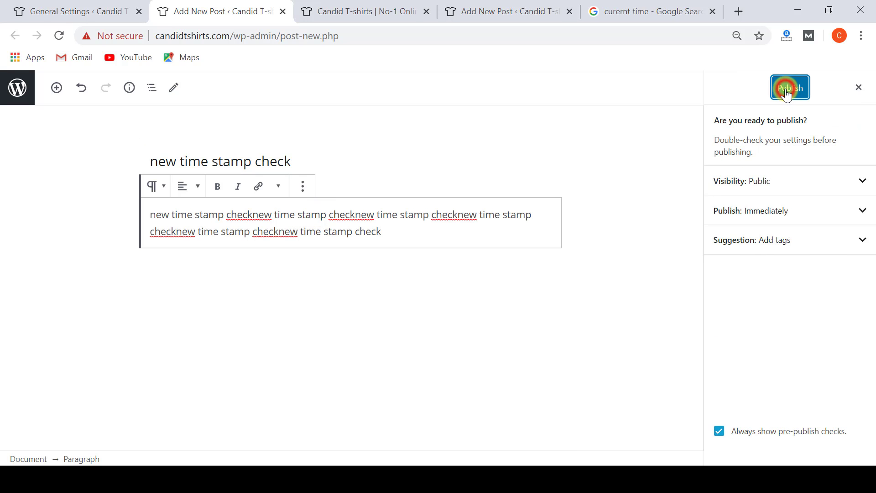
pyautogui.click(786, 93)
pyautogui.click(858, 87)
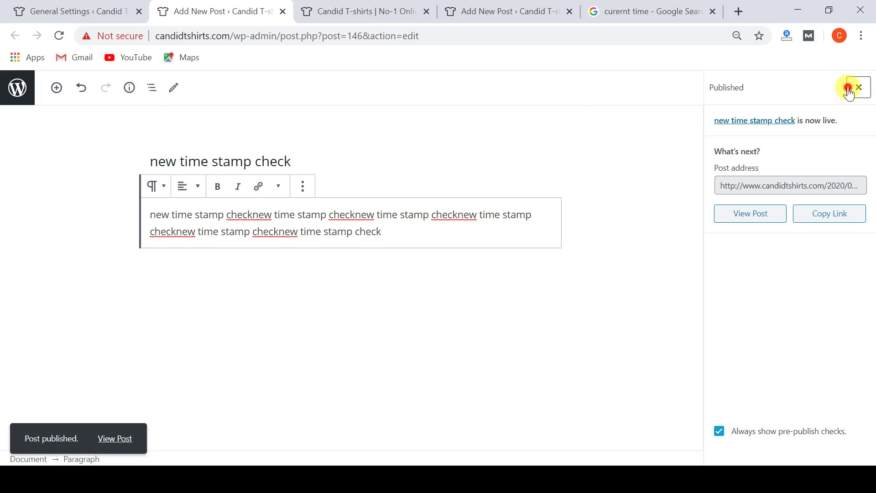
# - Check the new post's publish date and time against a refreshed Google search for "current time"
pyautogui.click(742, 123)
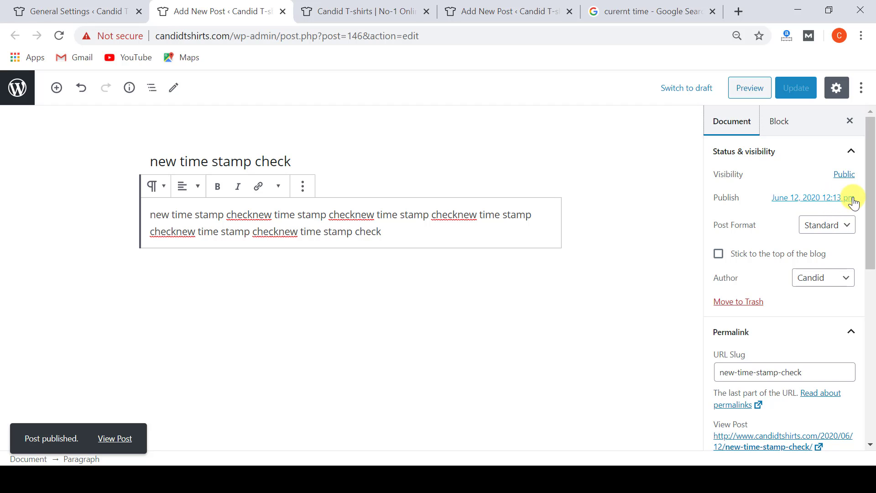
pyautogui.click(655, 11)
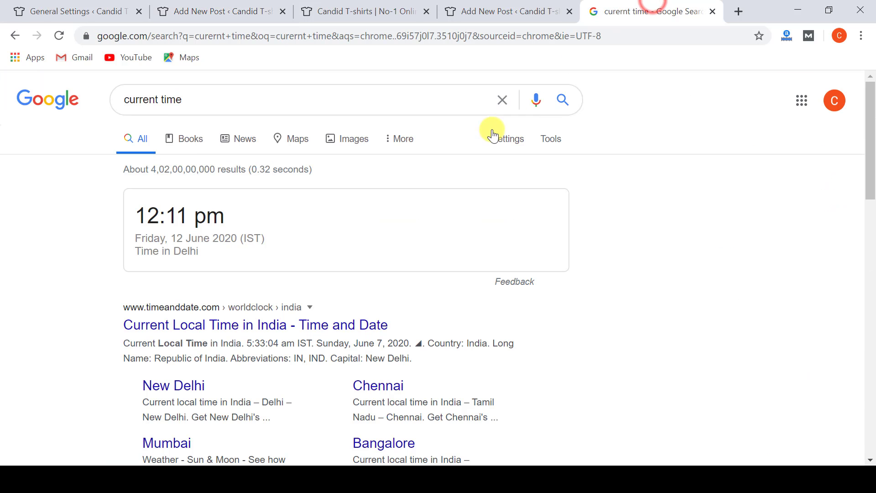
pyautogui.click(566, 103)
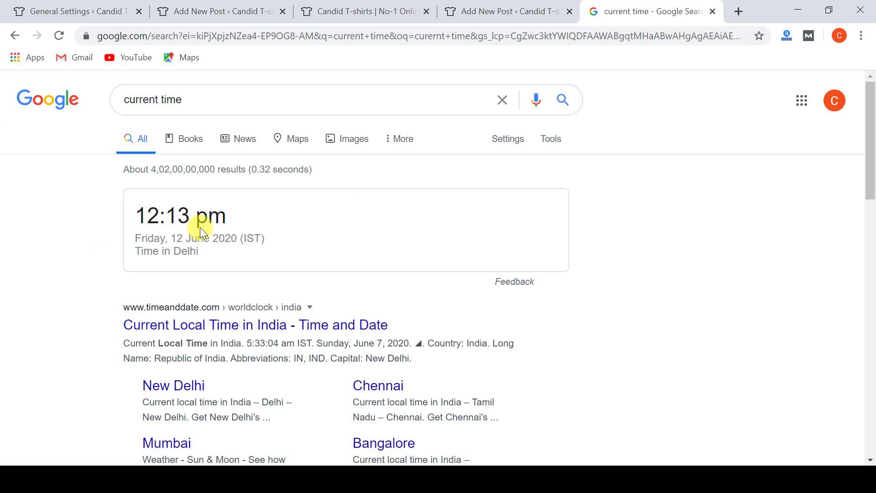
# - Try the Custom Time Format in General Settings and set it back to g:i a
pyautogui.click(98, 11)
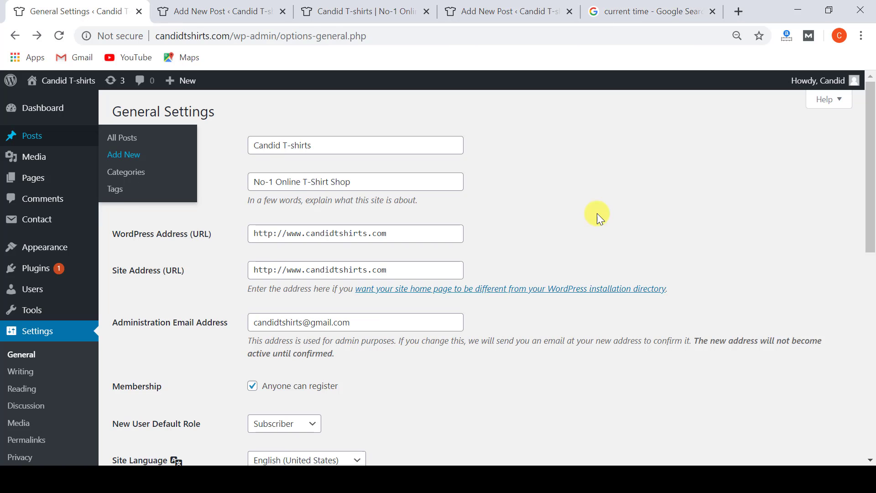
pyautogui.click(560, 207)
pyautogui.scroll(-3, 450, 343)
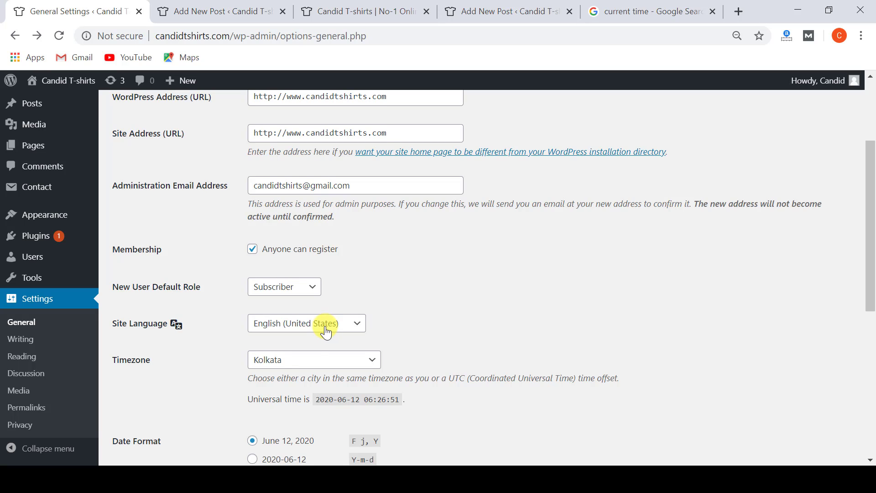
pyautogui.scroll(-3, 326, 332)
pyautogui.scroll(-3, 459, 267)
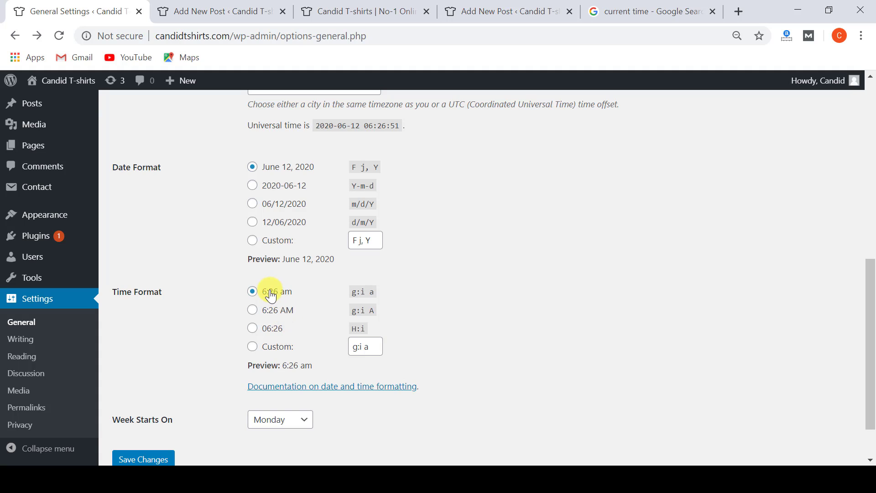
pyautogui.click(253, 354)
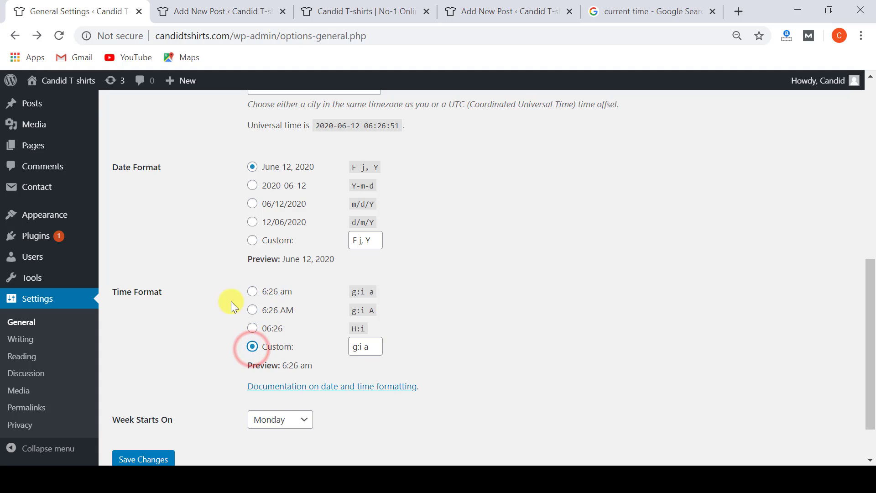
pyautogui.click(258, 296)
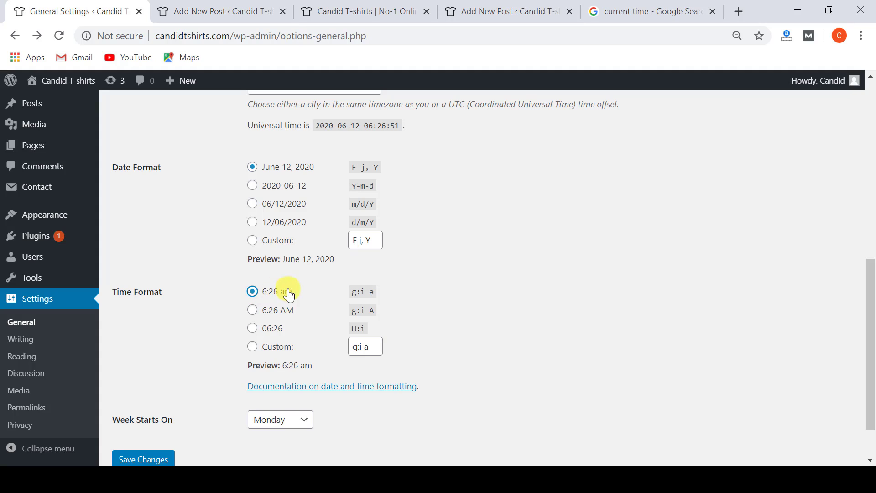
# - Look at the Week Starts On setting's day choices and leave Monday selected
pyautogui.scroll(-1, 313, 287)
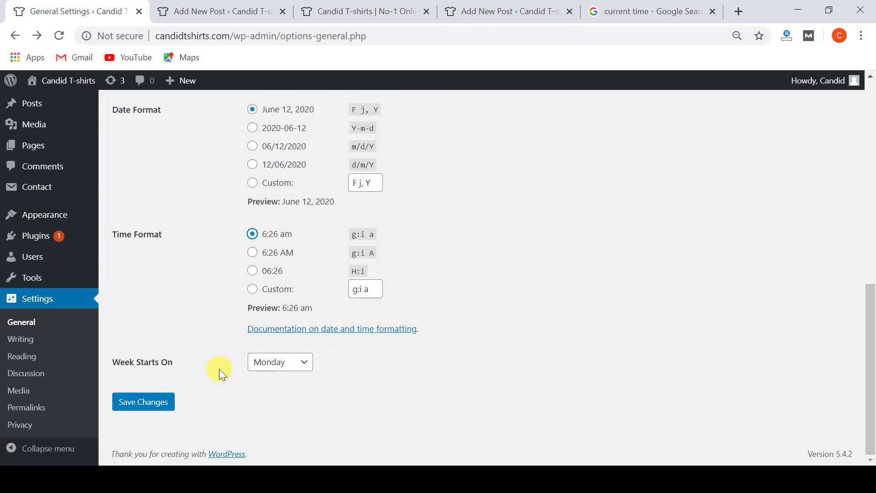
pyautogui.click(298, 363)
pyautogui.click(298, 364)
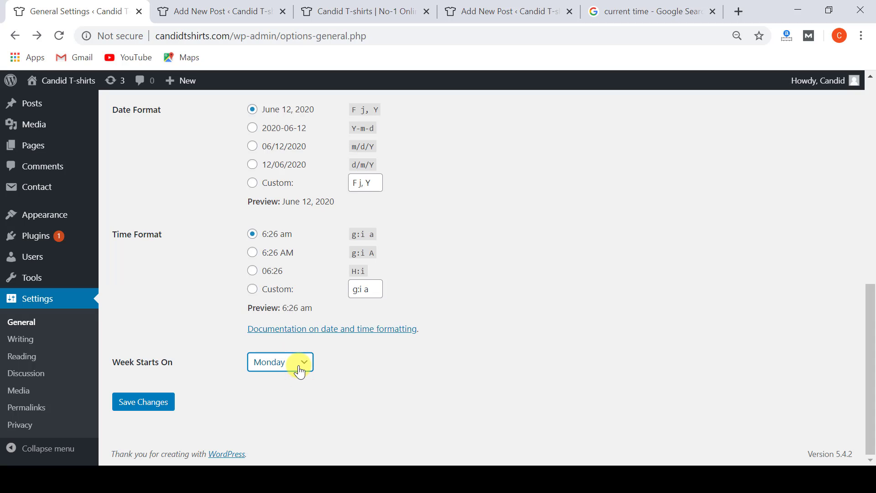
# - Review the General Settings from Site Title to Week Starts On and save the changes
pyautogui.scroll(10, 199, 276)
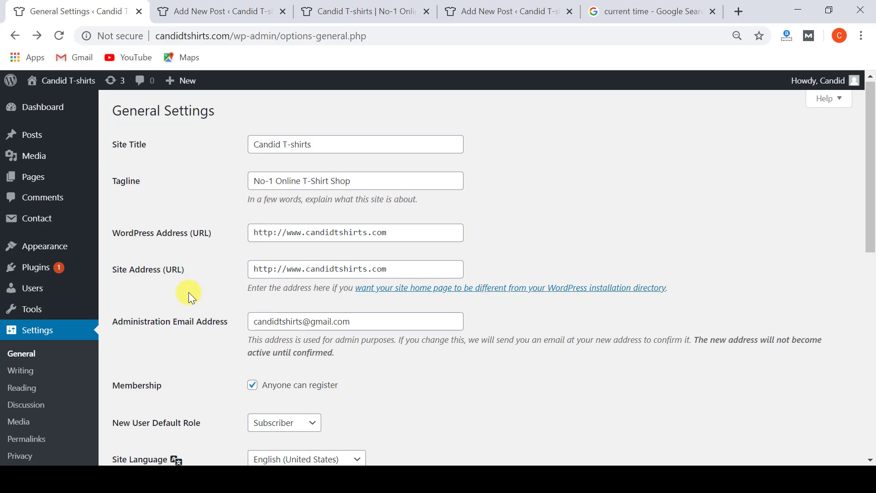
pyautogui.scroll(-5, 188, 292)
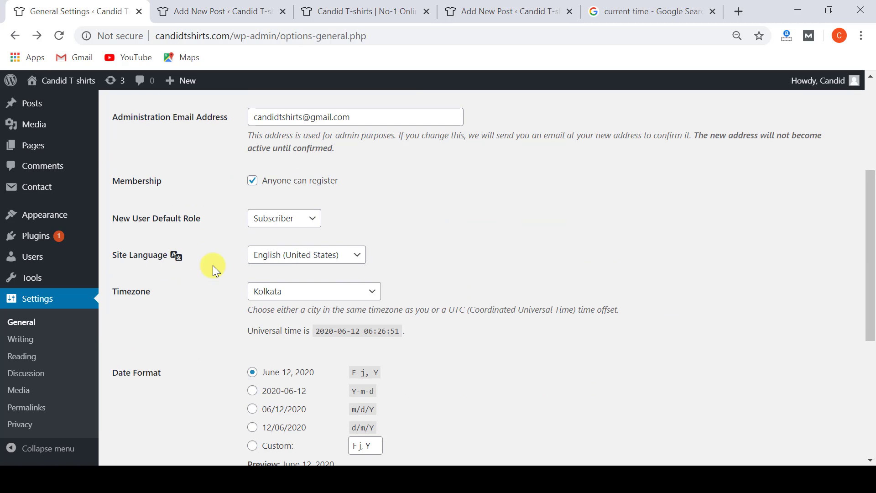
pyautogui.scroll(-3, 268, 214)
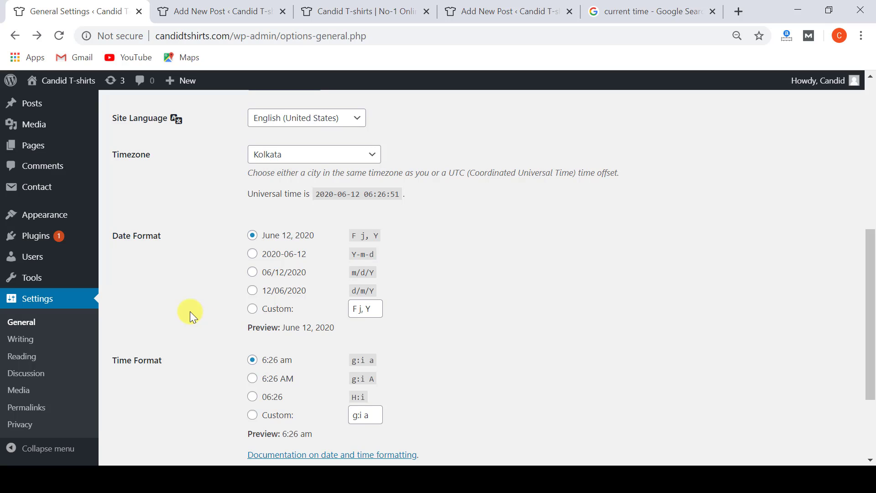
pyautogui.scroll(-3, 190, 312)
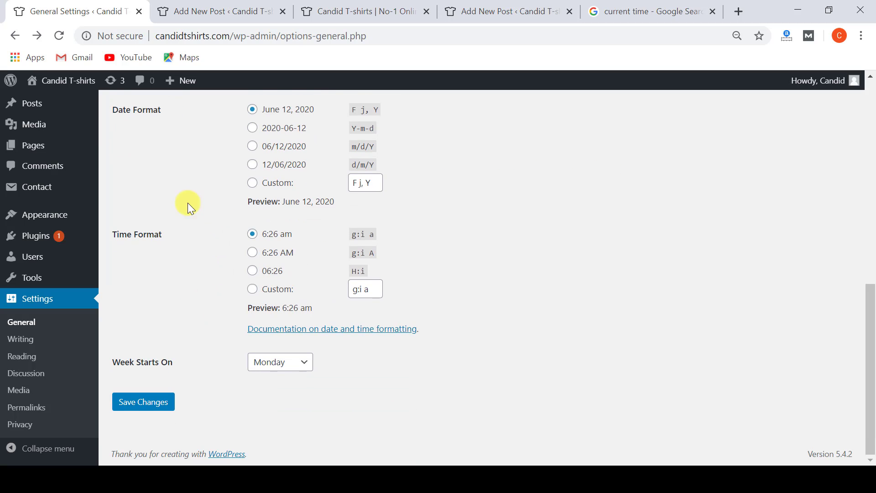
pyautogui.click(145, 410)
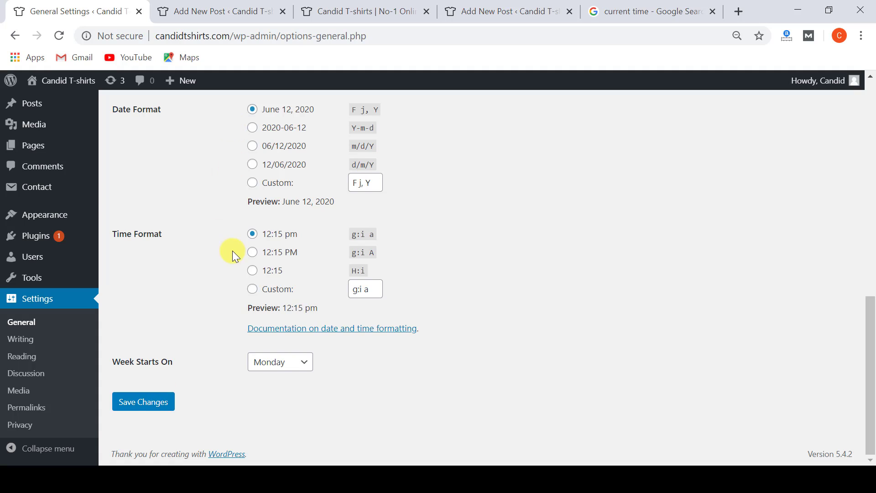
pyautogui.click(154, 405)
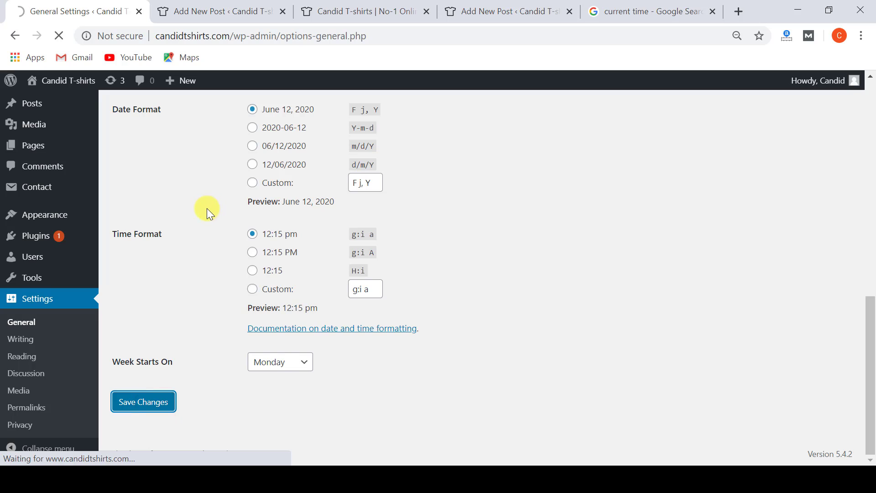
pyautogui.scroll(-3, 197, 324)
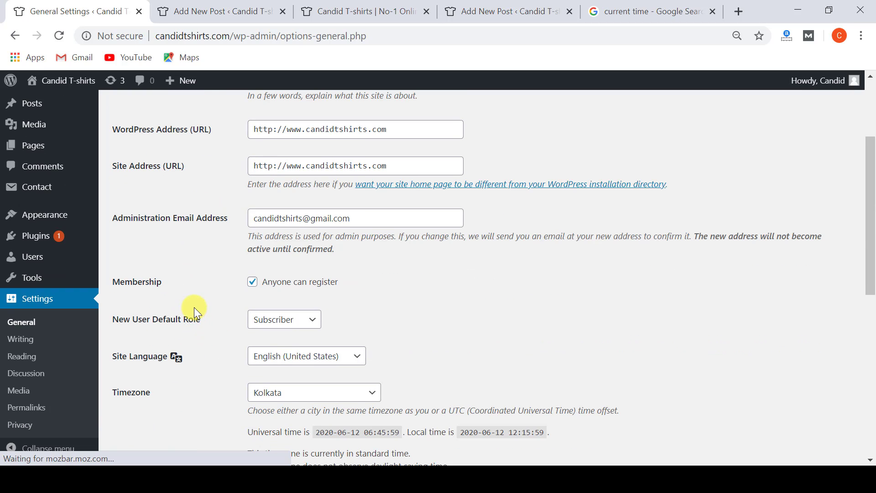